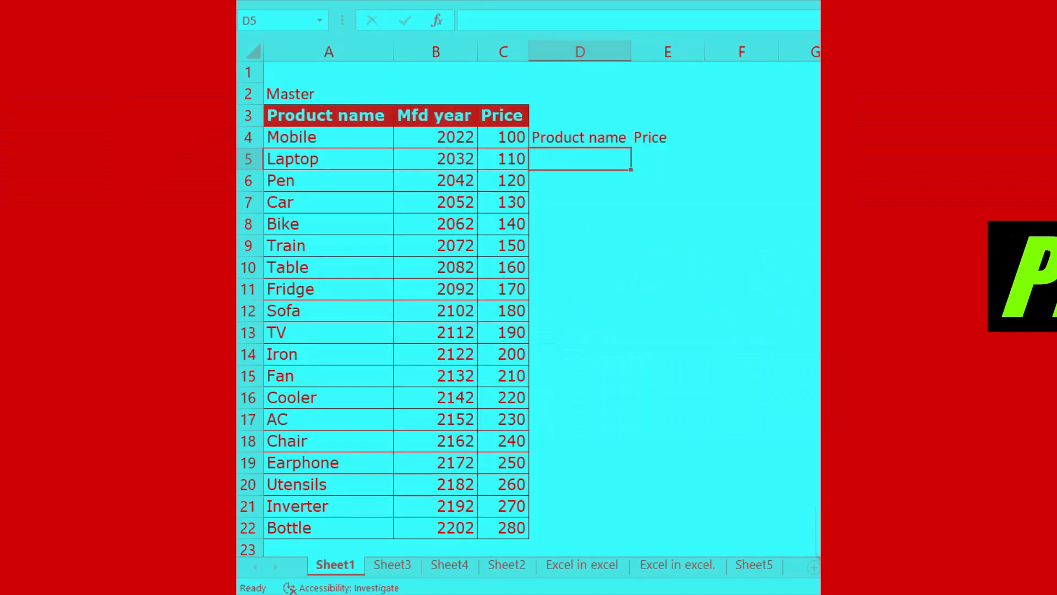
Examine the empty lookup cells and the master table's product name, manufacturing year and price columns on Sheet1.
key(Right)
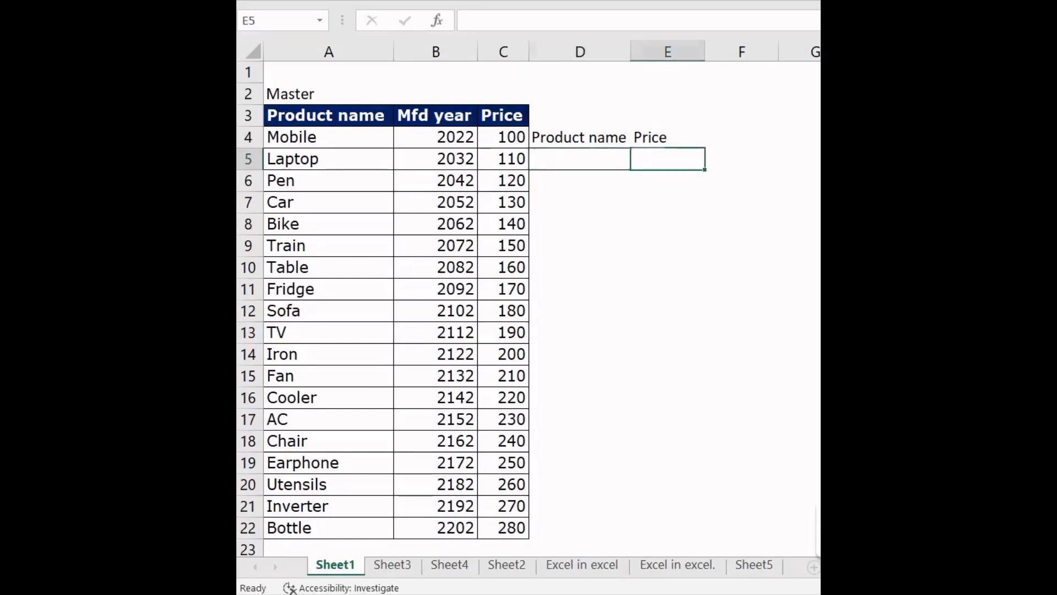
key(Left)
key(Left)
key(Left)
key(Left)
key(Up)
key(Up)
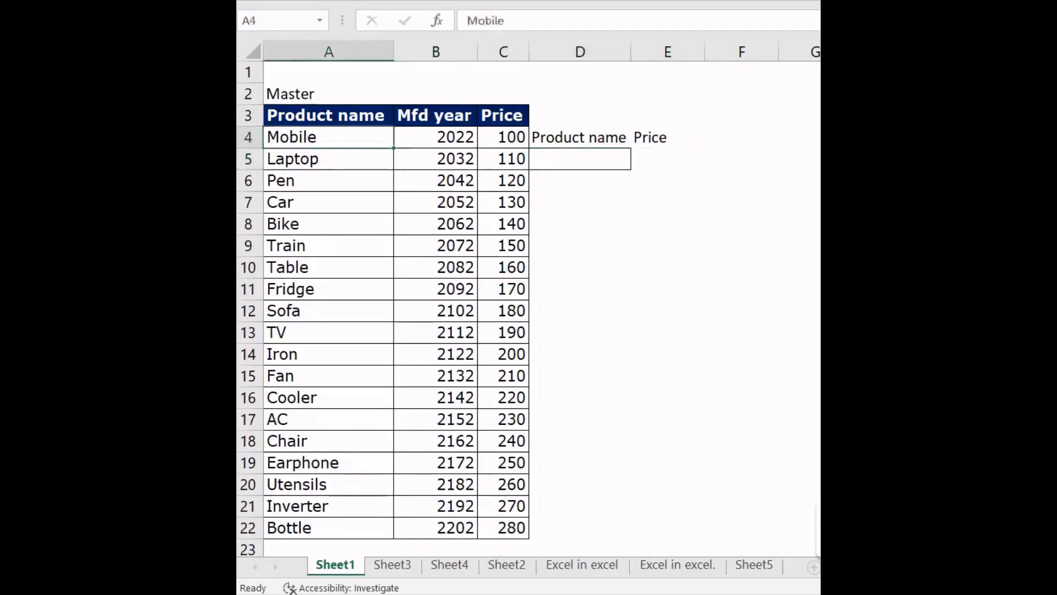
key(Right)
key(Right)
key(Left)
key(Left)
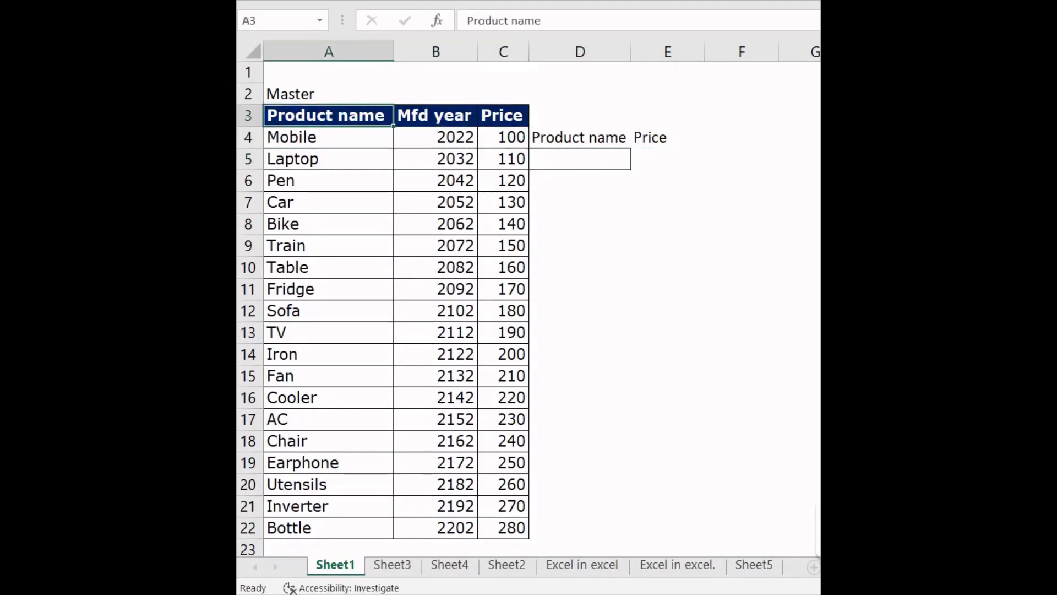
key(shift+Right)
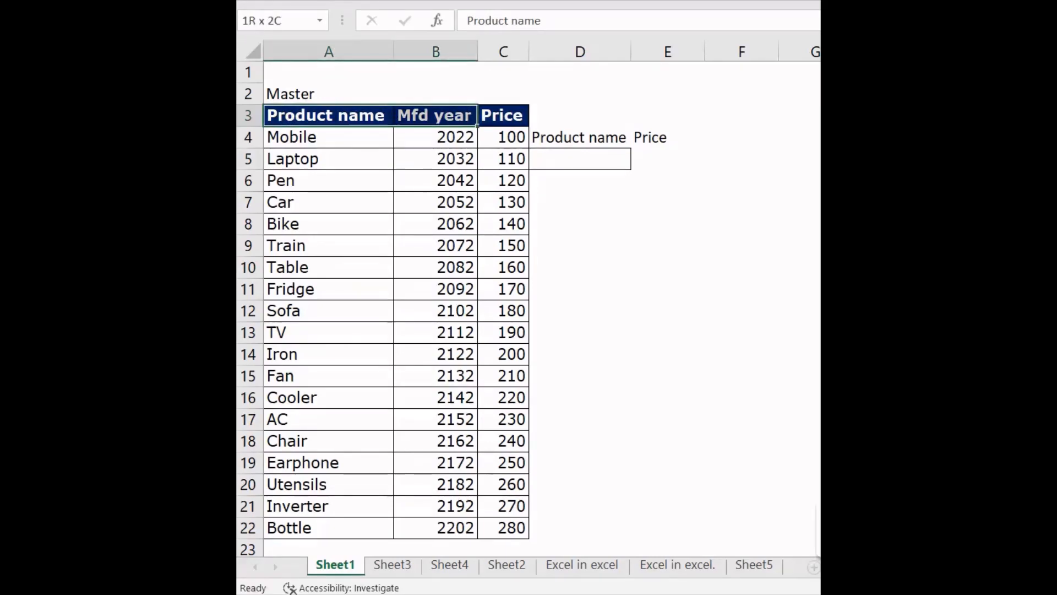
key(shift+Right)
key(shift+Down)
key(shift+Down)
key(shift+Down)
key(shift+Down)
key(shift+Down)
key(shift+Down)
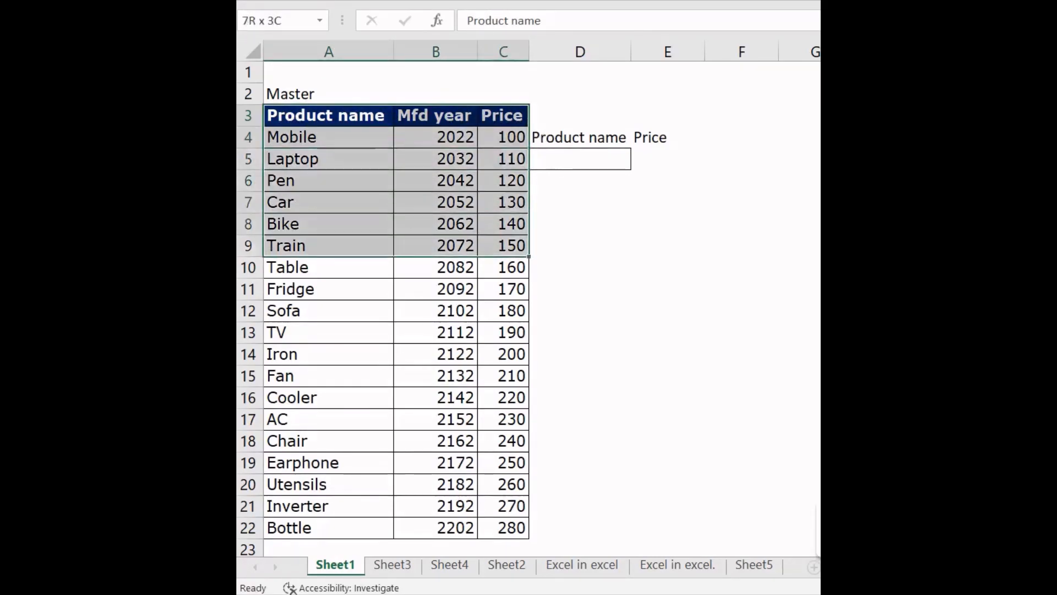
key(Down)
key(Down)
key(Down)
key(Down)
key(Down)
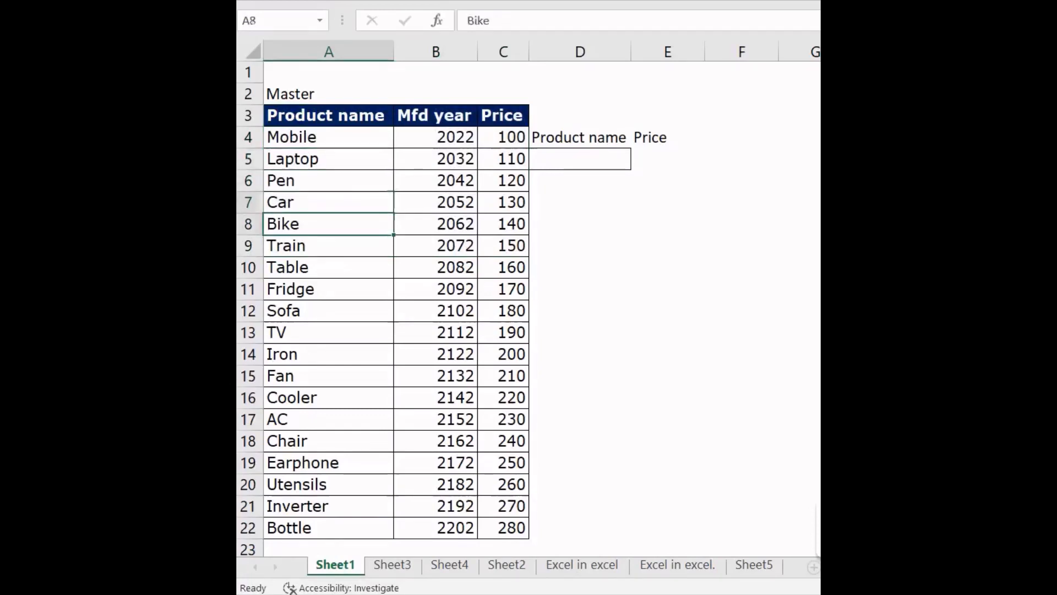
key(Up)
key(Up)
key(Up)
key(Up)
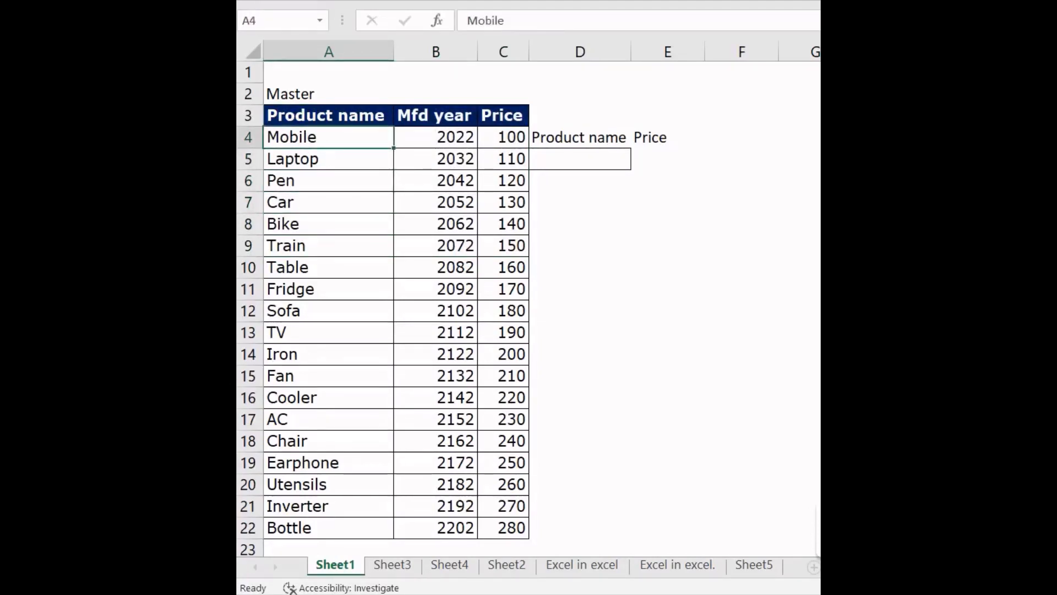
Enter Laptop as the product to look up in cell D5.
key(Right)
key(Right)
key(Right)
key(Down)
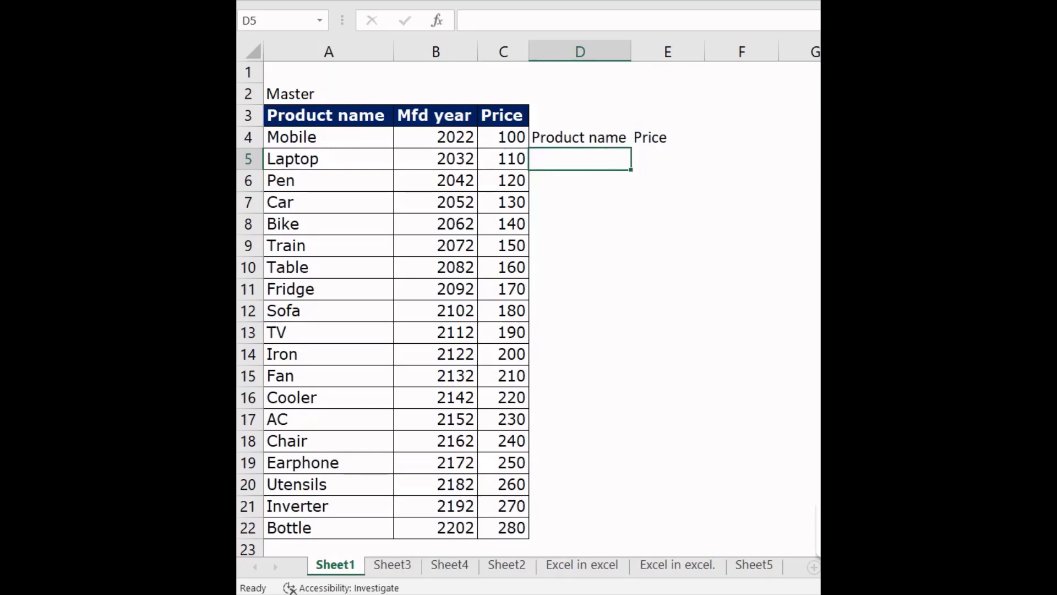
text(Laptop)
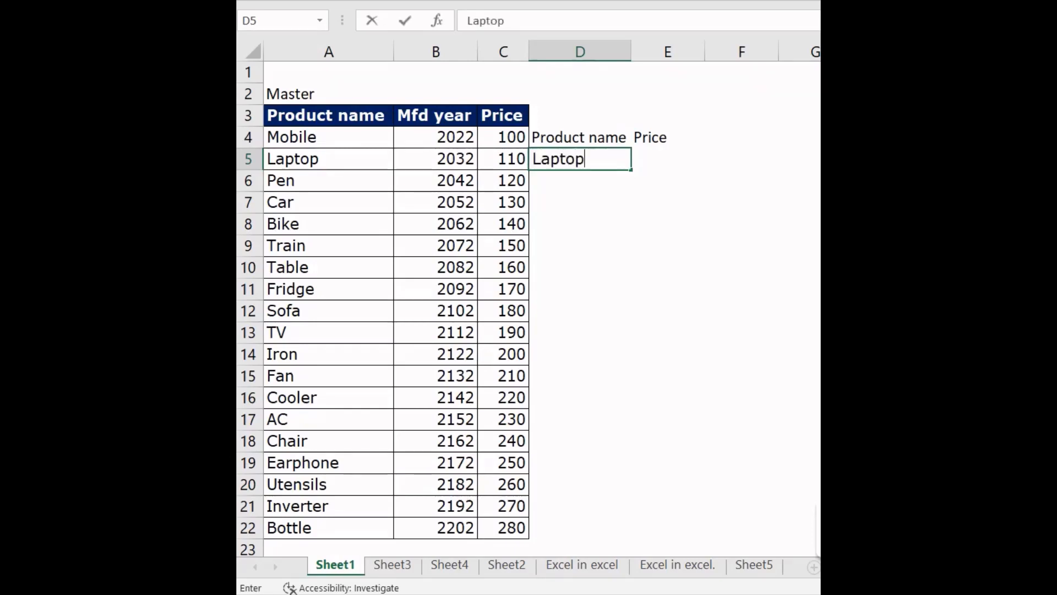
key(Return)
Start a VLOOKUP formula in cell E5 with D5 as the lookup value.
key(Up)
key(Right)
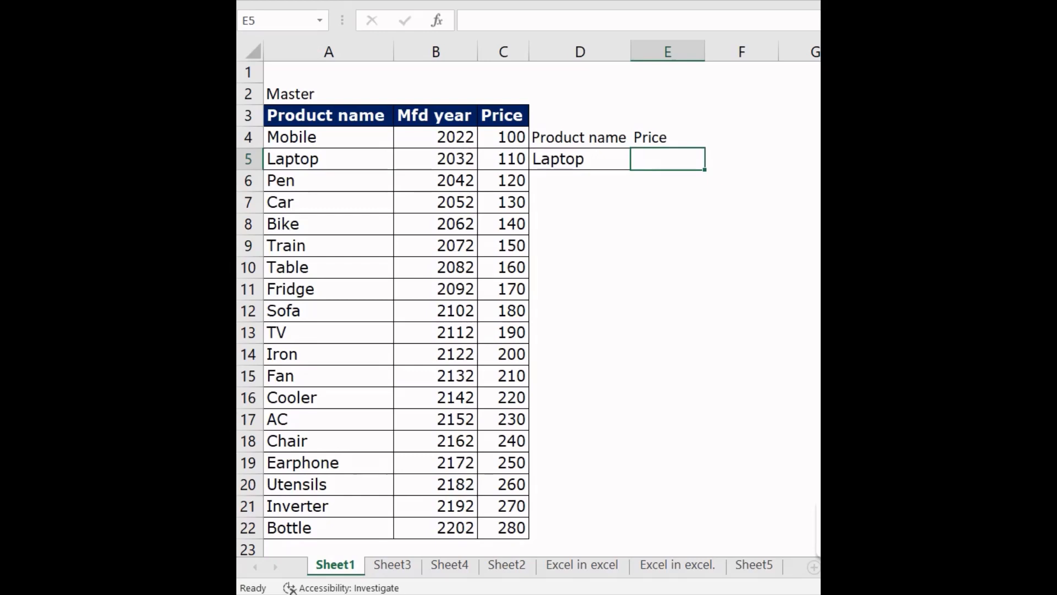
text(=vlo)
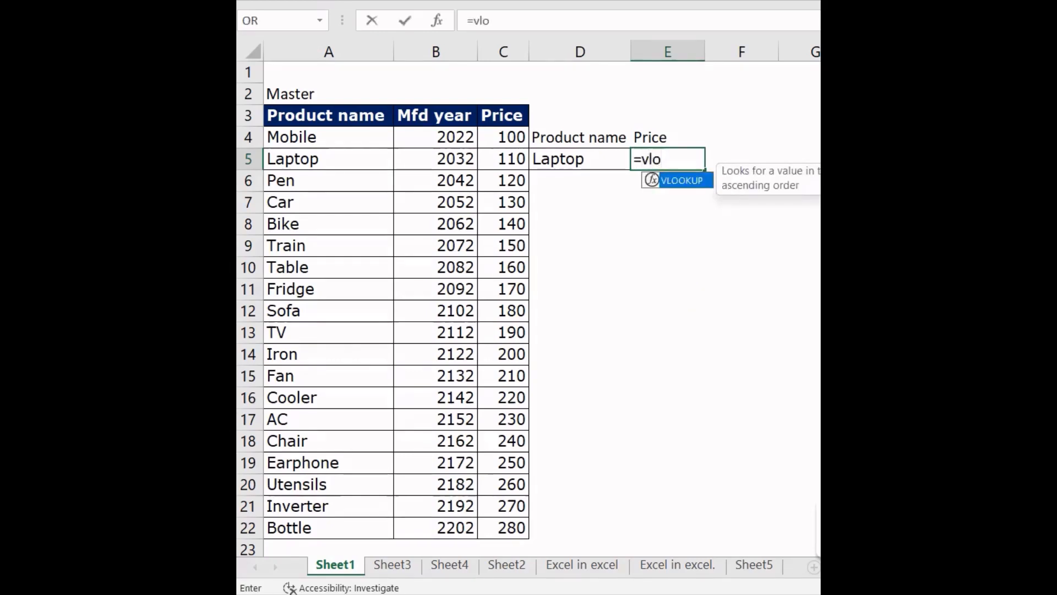
key(Tab)
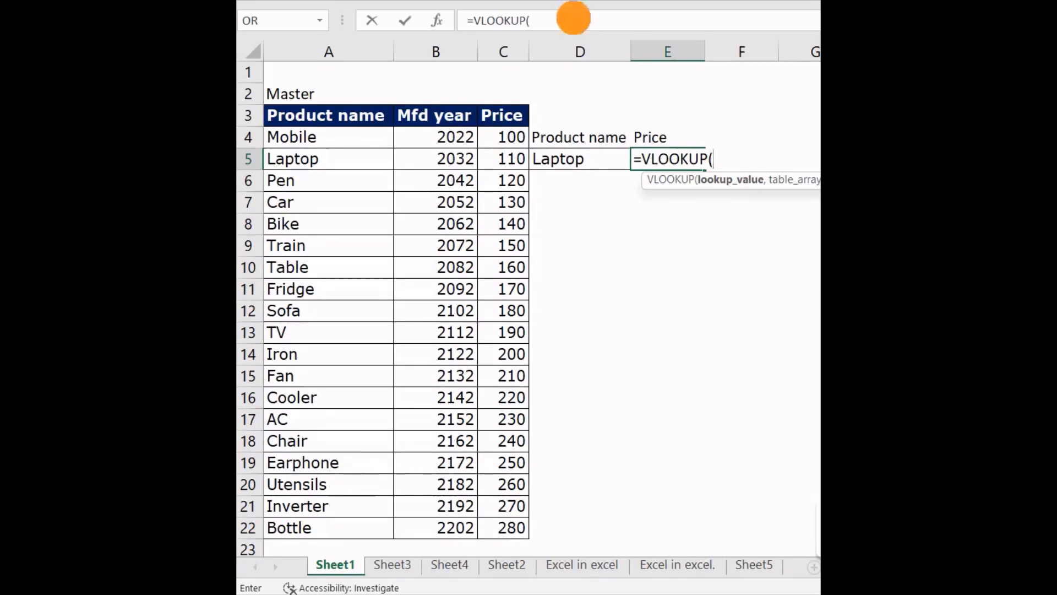
key(Left)
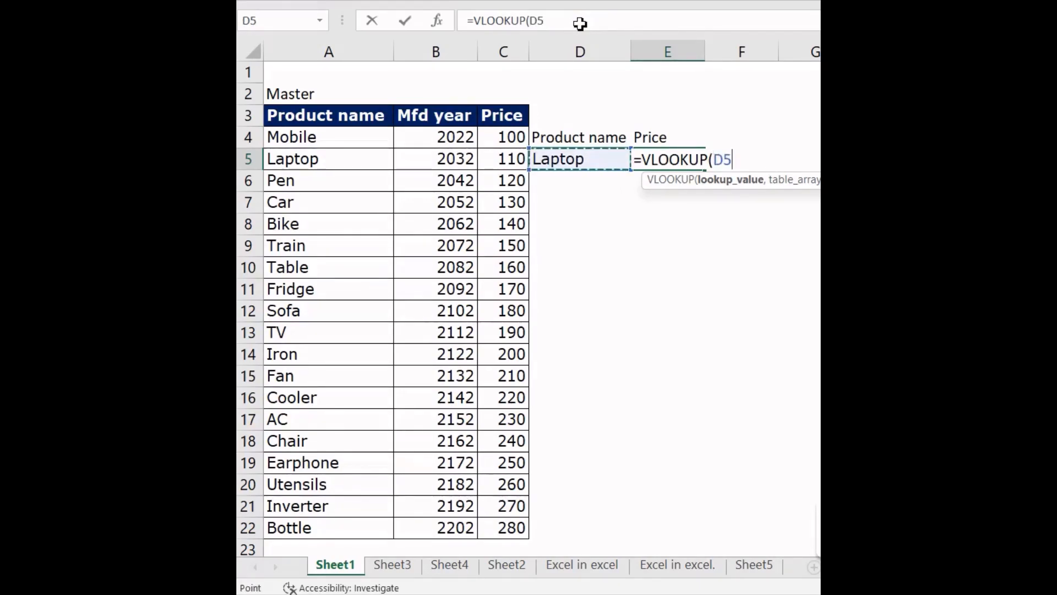
text(,)
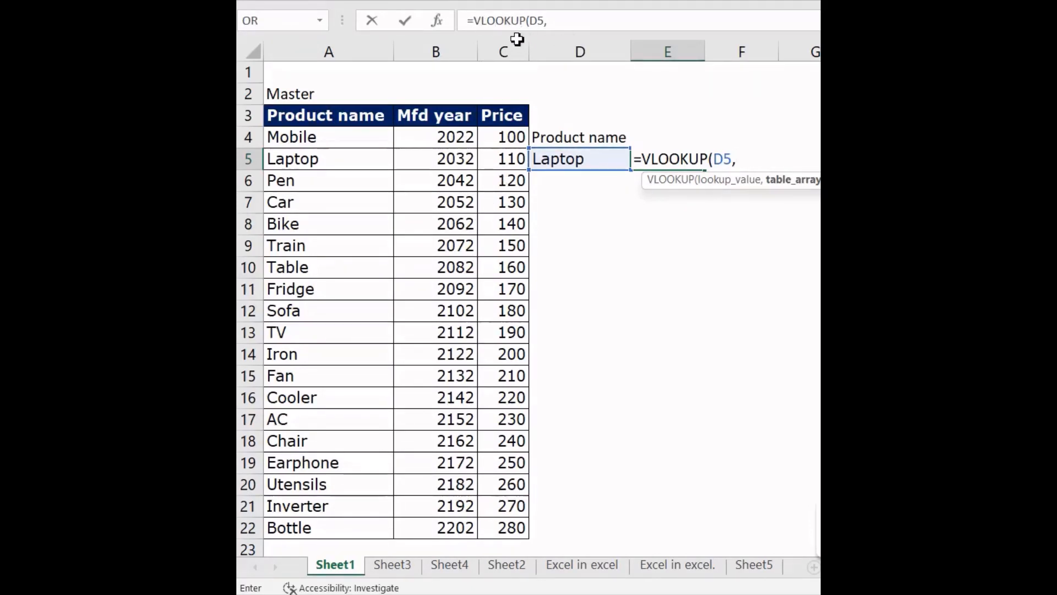
Complete the VLOOKUP in E5 with table array A3:C22, column index 3 and exact match 0.
click(326, 115)
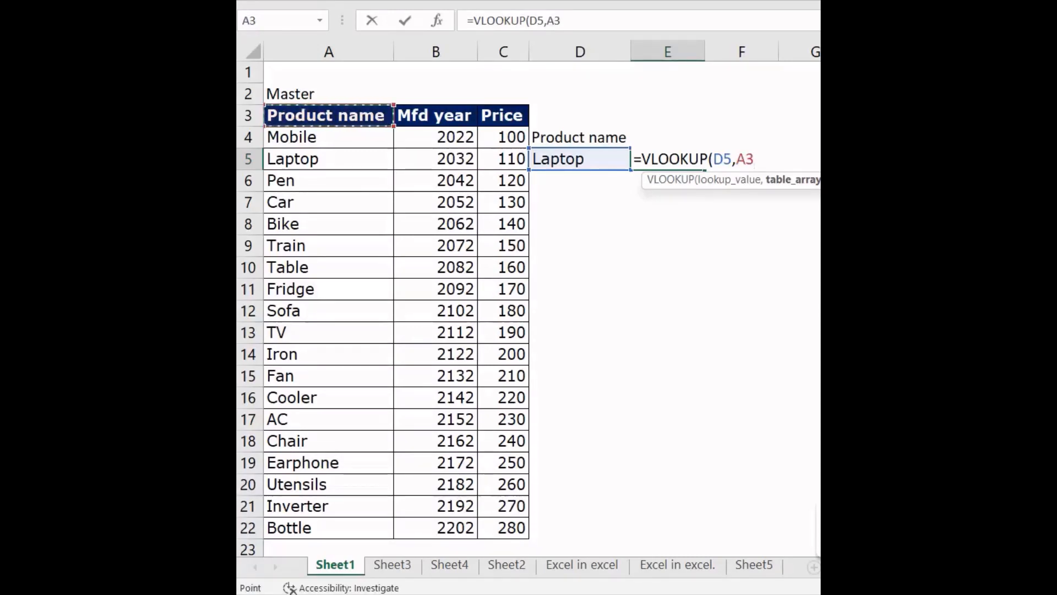
drag(326, 115, 515, 528)
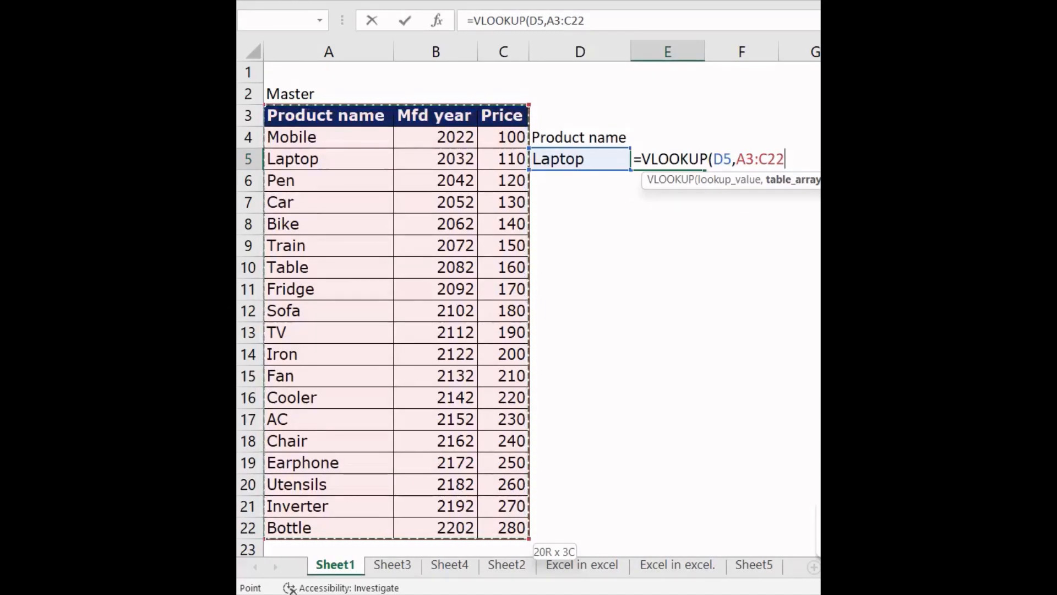
text(,)
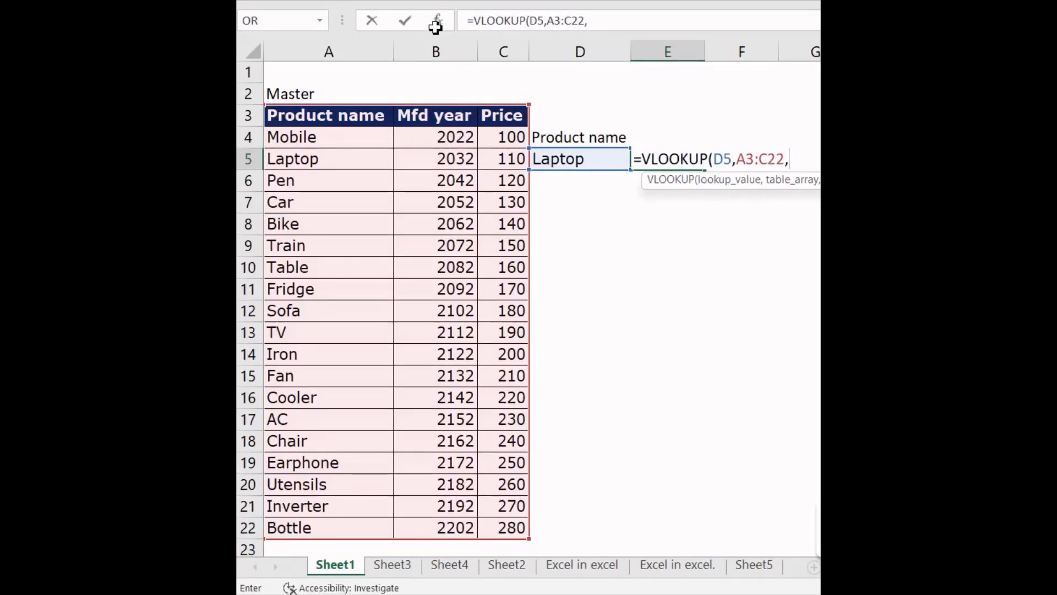
text(3)
text(,)
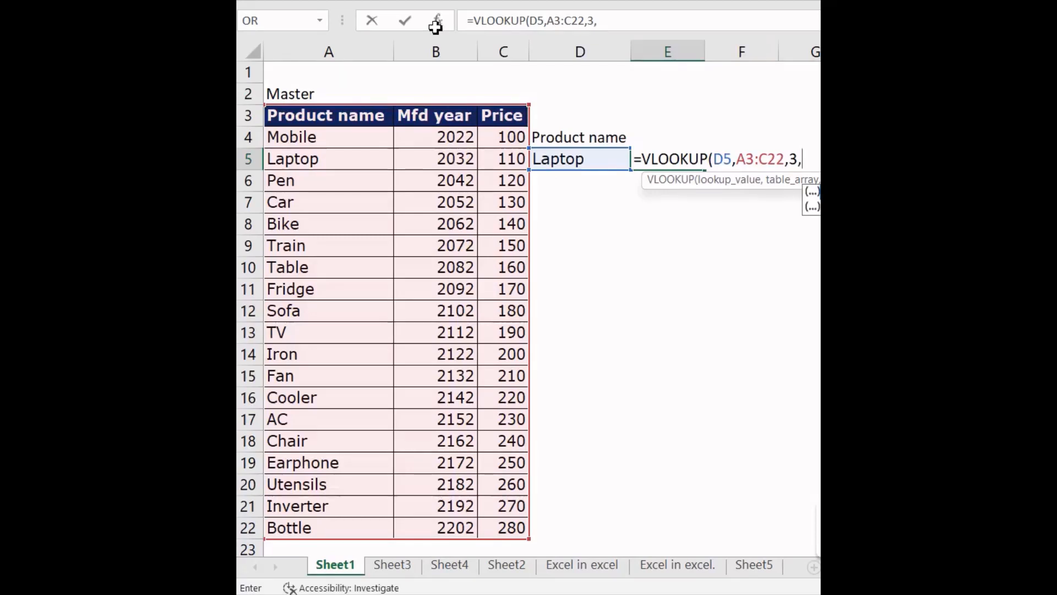
text(0))
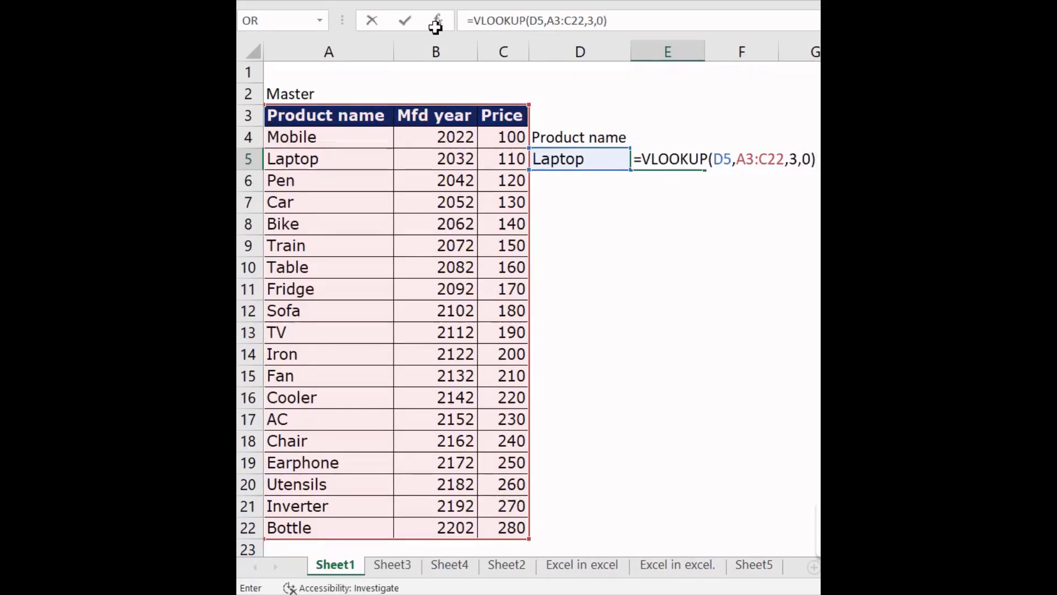
key(Return)
Compare the price returned in E5 with the Laptop row of the master table.
key(Up)
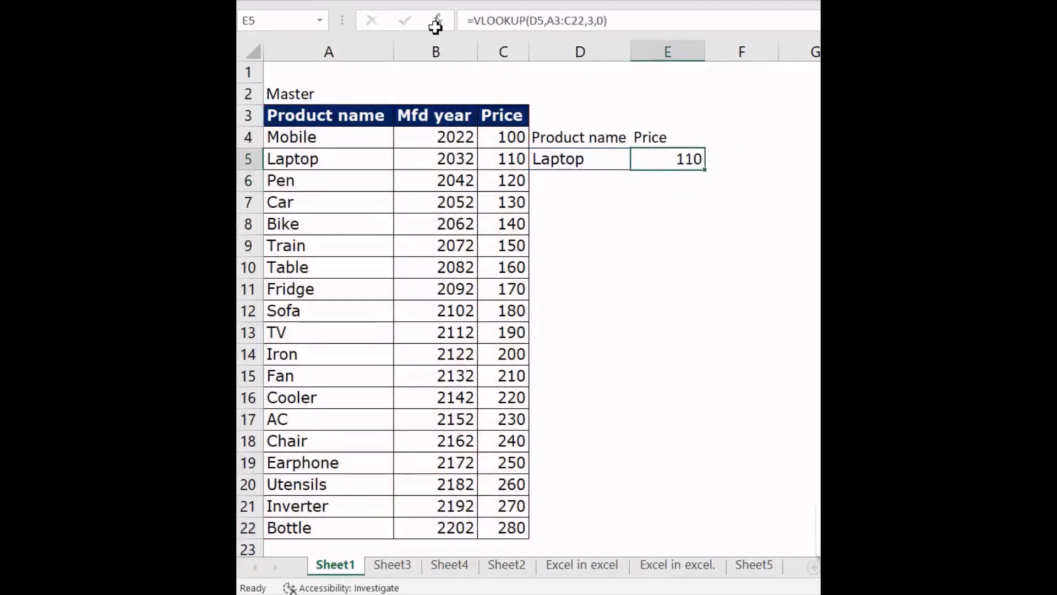
key(Left)
key(Left)
key(Left)
key(Right)
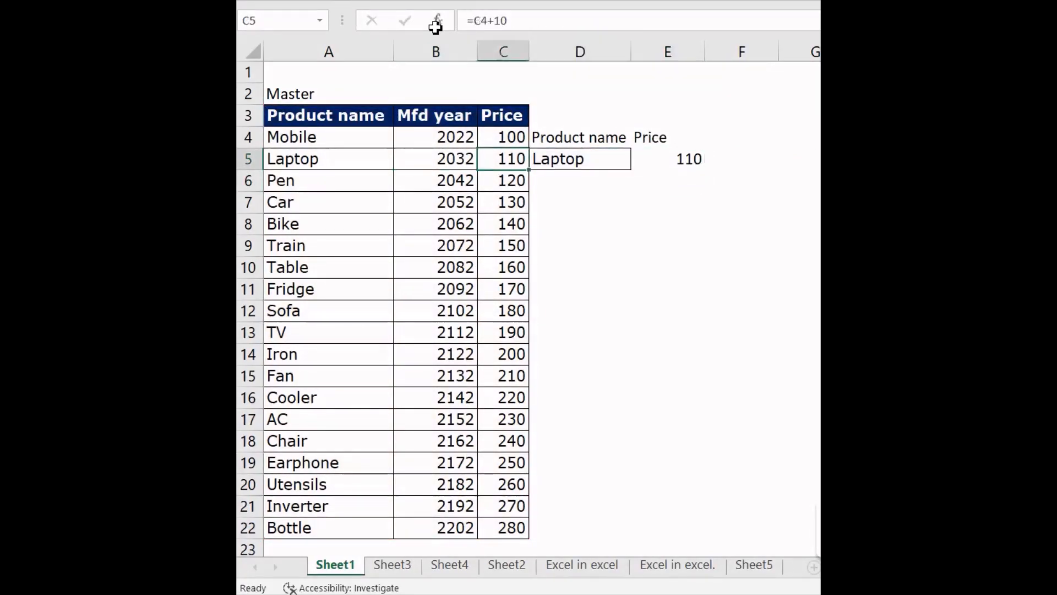
key(Right)
key(Right)
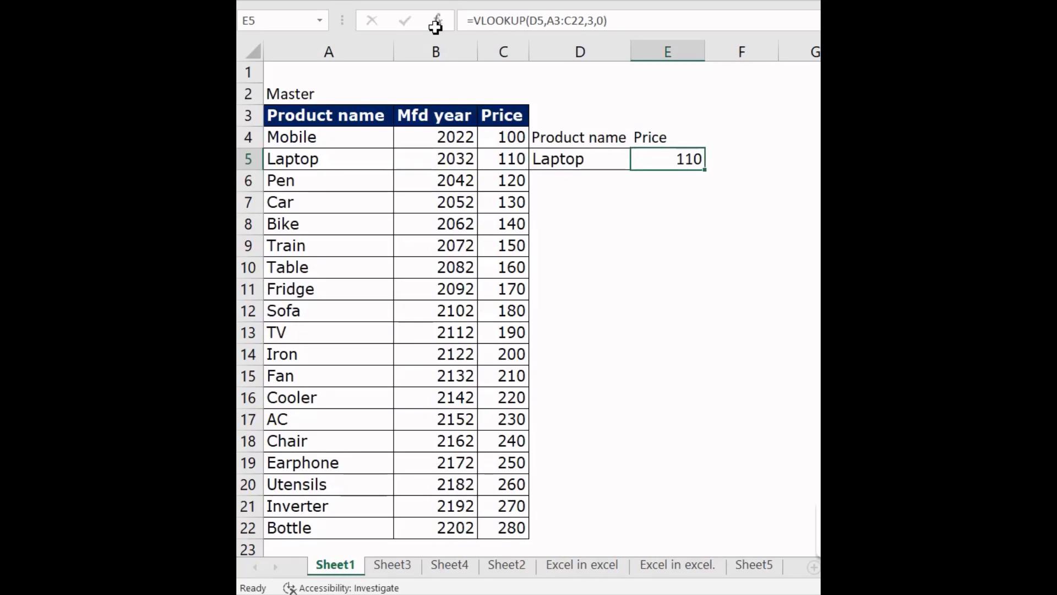
Copy Pen from A6 of the master table into lookup cell D5.
key(Left)
key(Left)
key(Left)
key(Left)
key(Down)
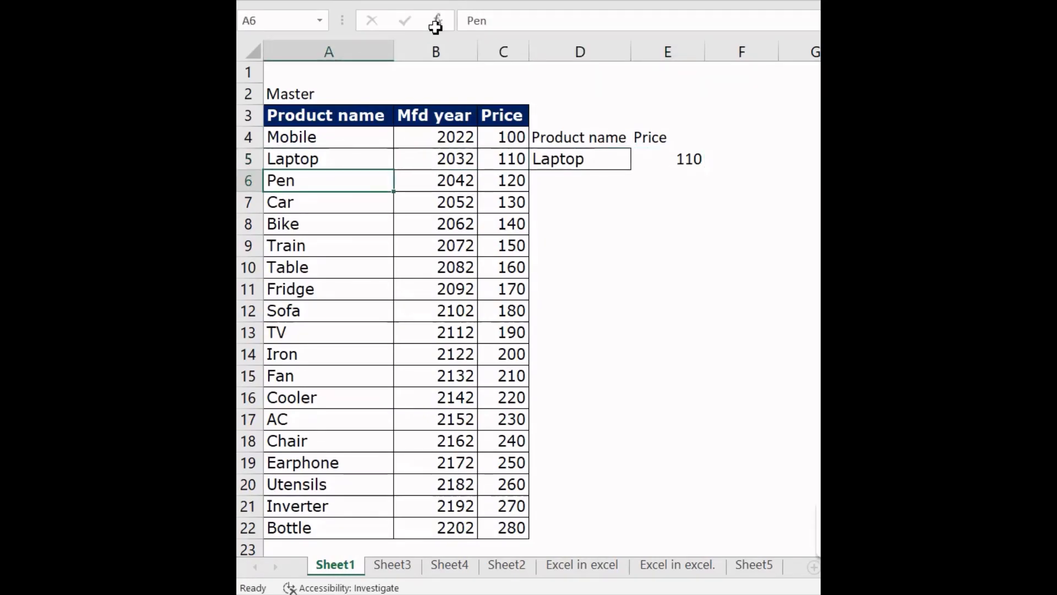
key(ctrl+c)
key(Right)
key(Right)
key(Right)
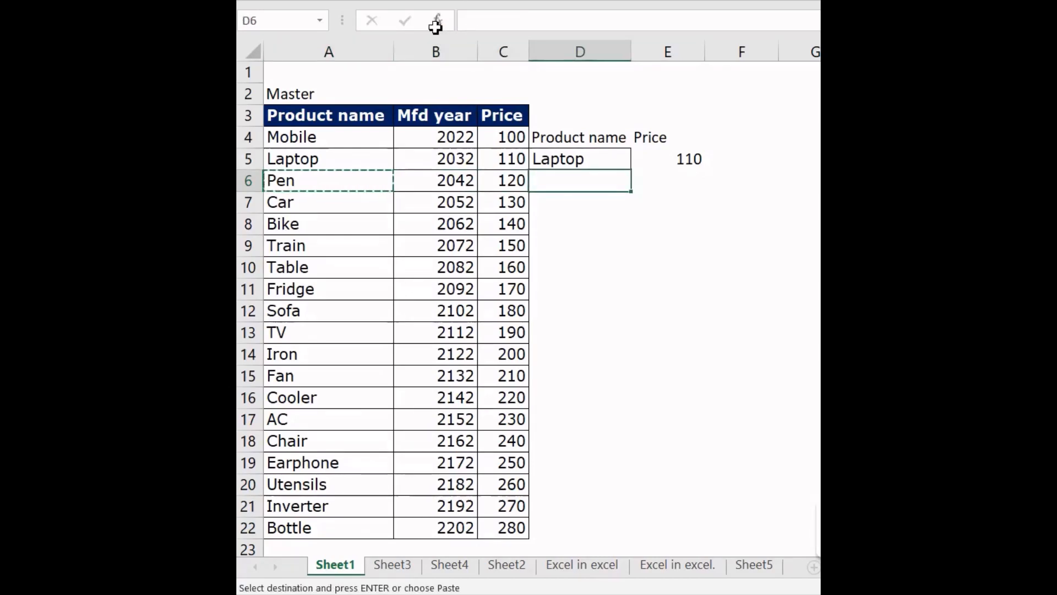
key(Up)
key(ctrl+v)
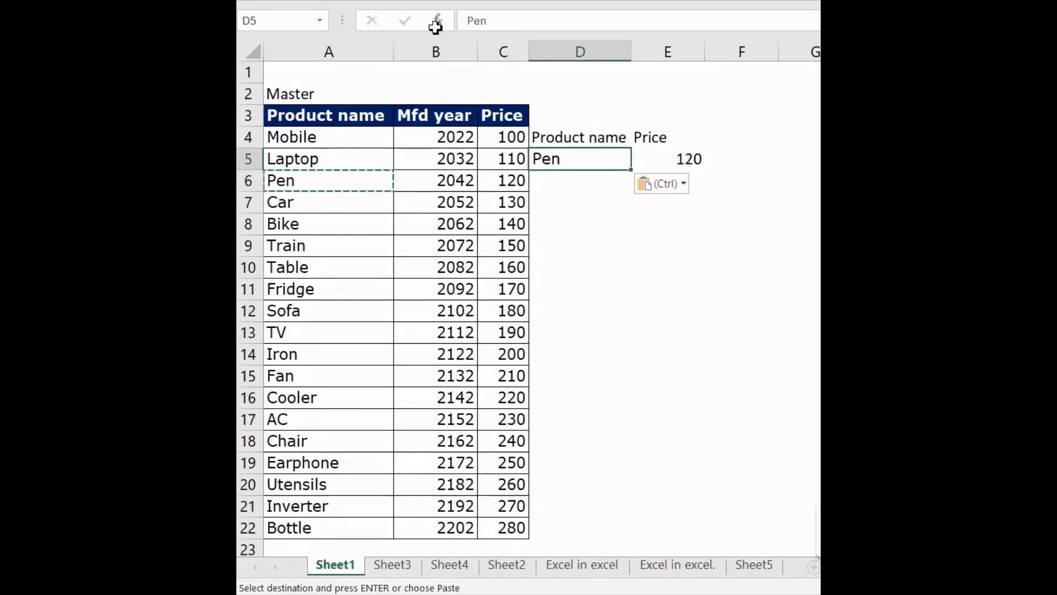
Compare the price returned in E5 with the Pen row of the master table.
key(Right)
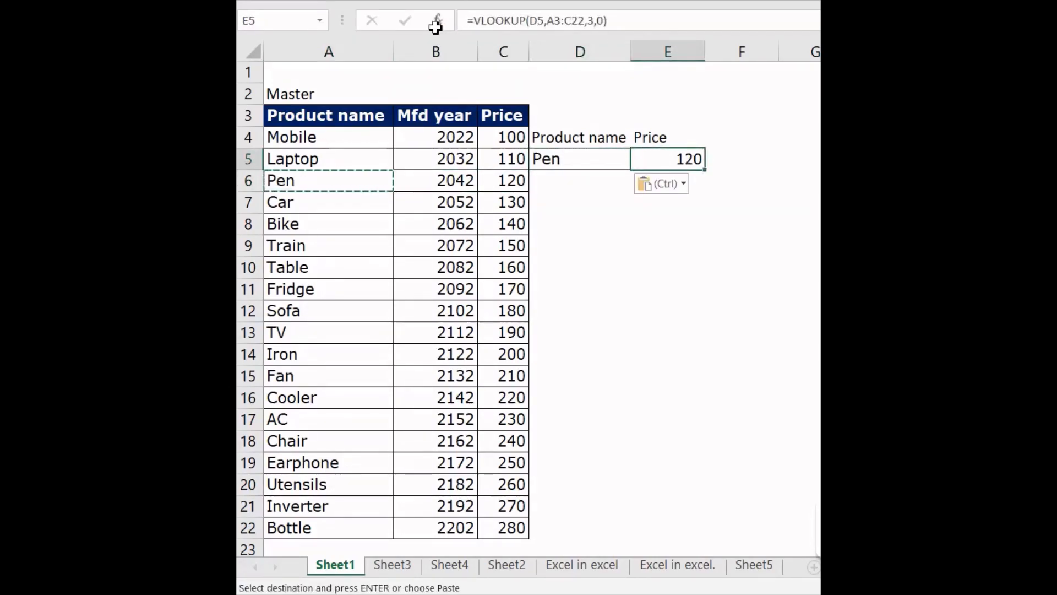
key(Left)
key(Left)
key(Left)
key(Down)
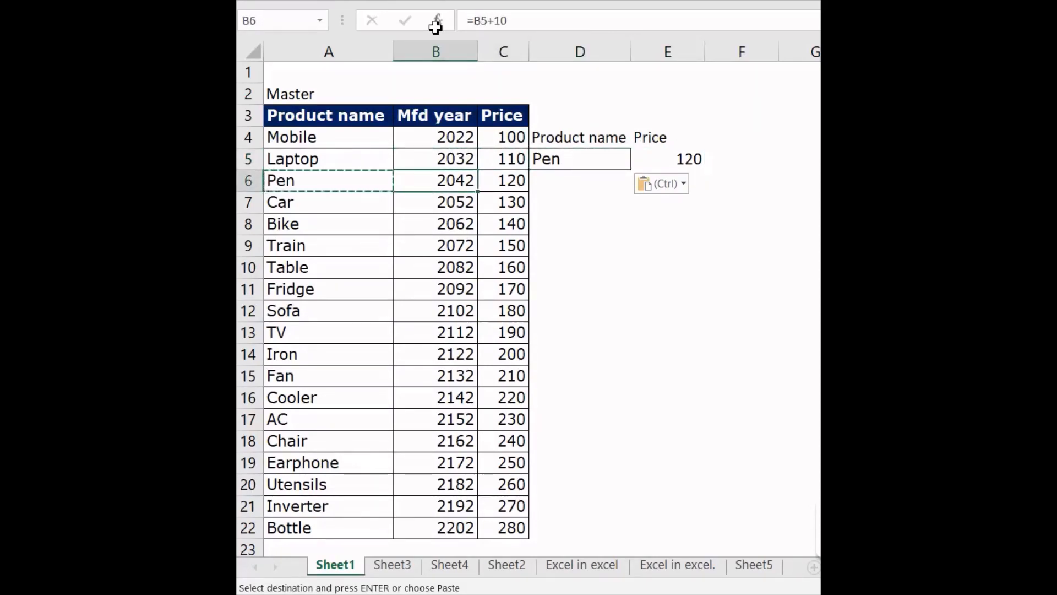
key(Right)
key(Left)
key(Left)
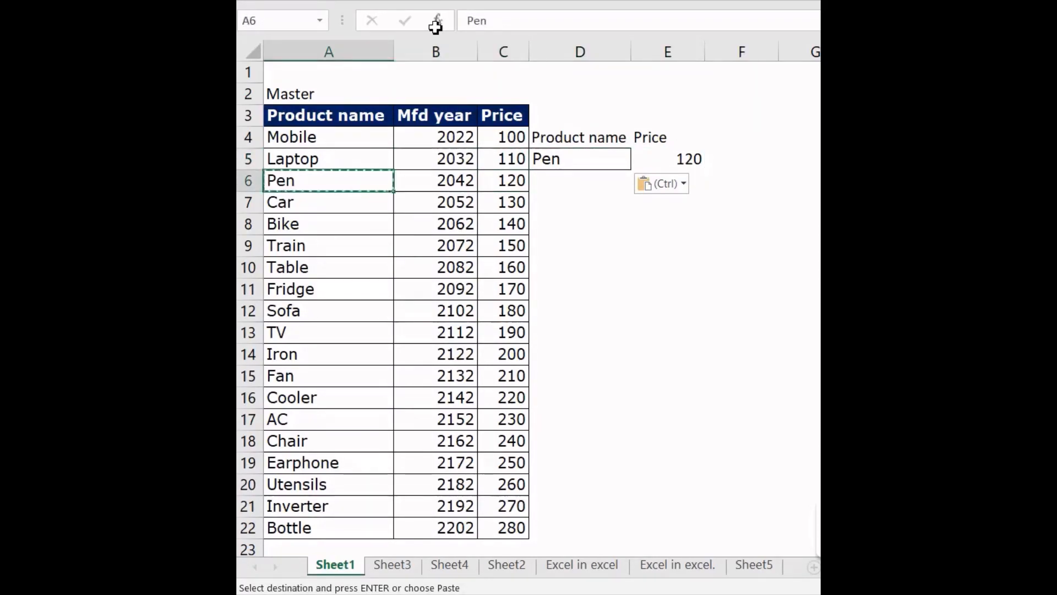
Copy Fridge from A11 of the master table into lookup cell D5 and check the price in E5.
key(Down)
key(Down)
key(Down)
key(Down)
key(Down)
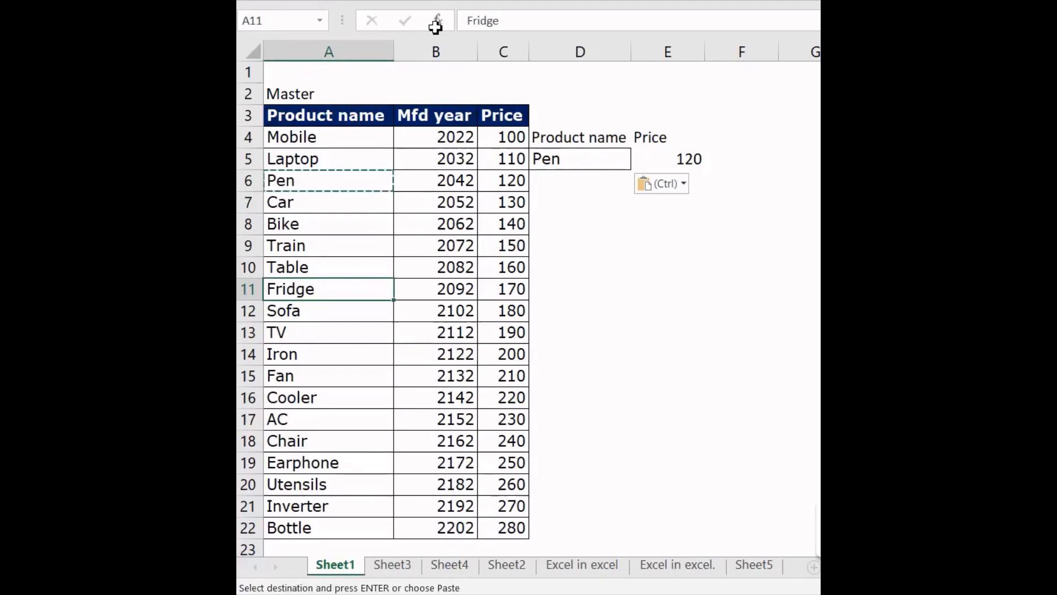
key(ctrl+c)
key(Right)
key(Right)
key(Right)
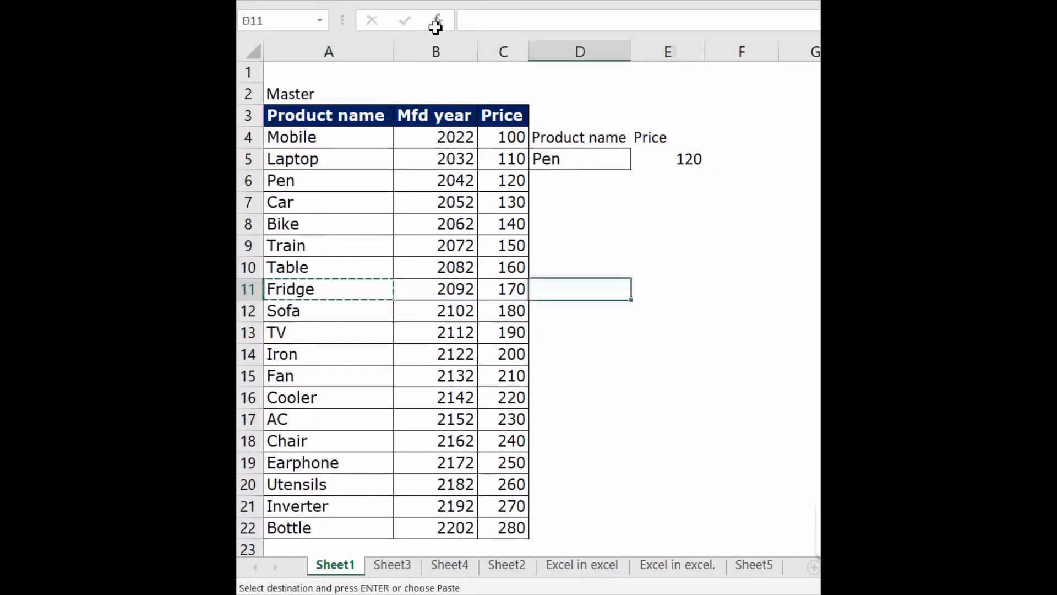
key(ctrl+Up)
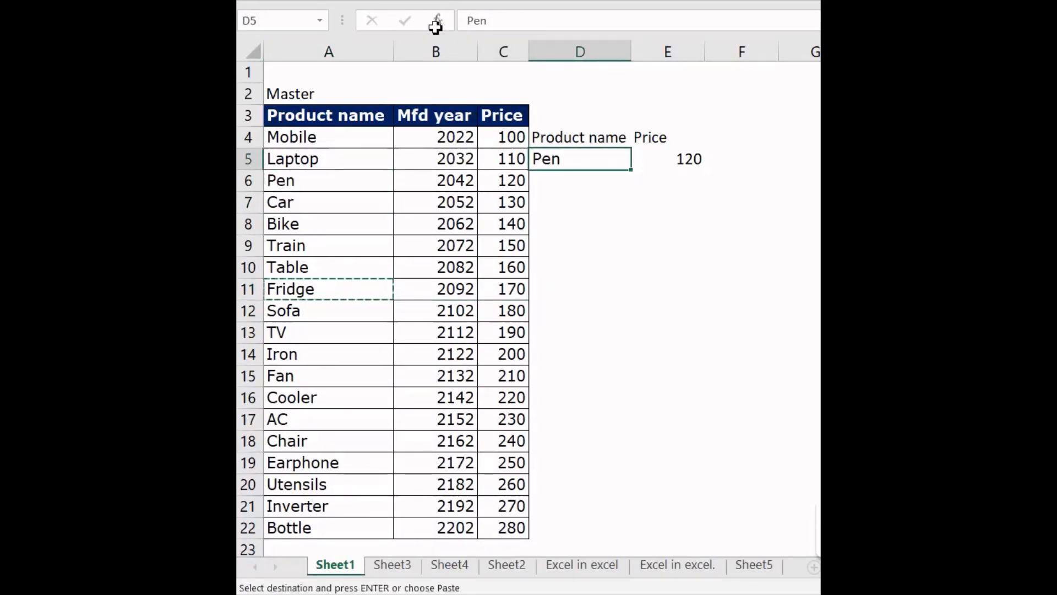
key(ctrl+v)
key(Right)
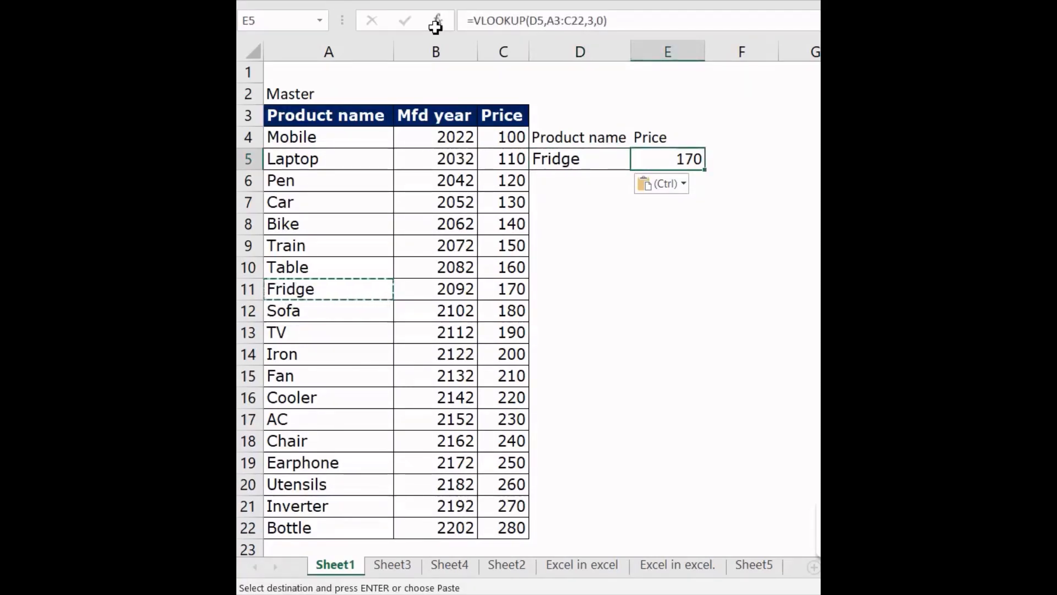
key(Left)
key(Left)
key(Left)
key(Left)
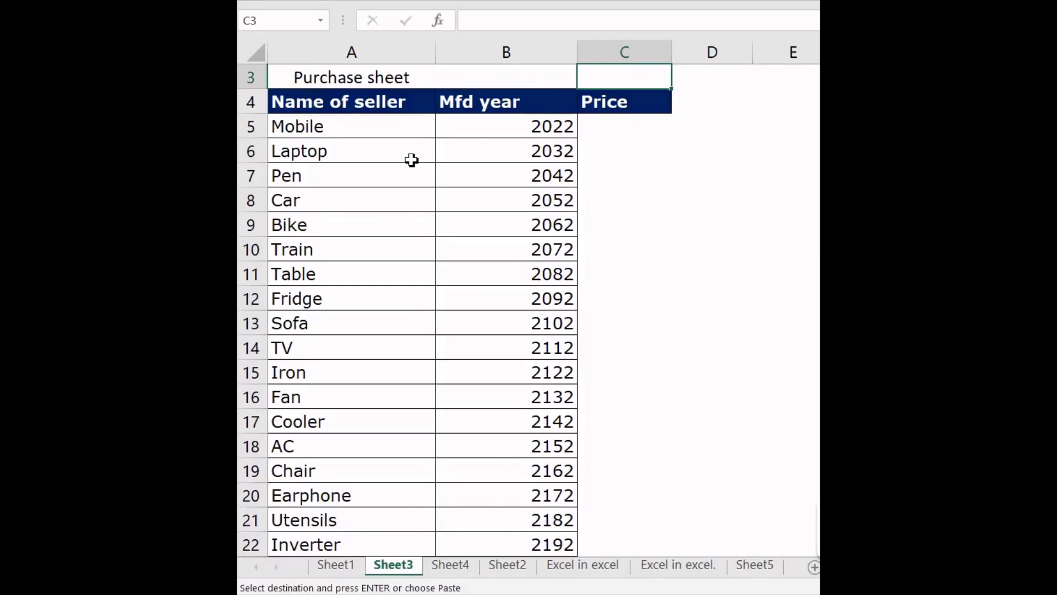
Examine the list of items in the first column of the Purchase sheet on Sheet3.
key(Down)
key(Down)
key(Left)
key(Left)
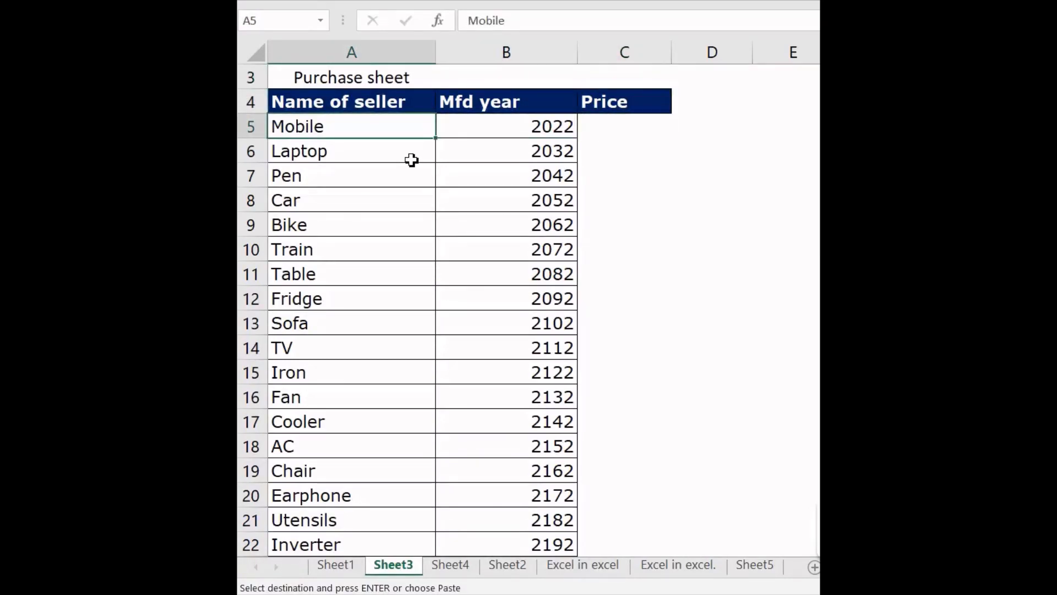
key(Down)
key(Down)
key(Down)
key(Down)
key(Down)
key(Down)
key(Down)
key(Down)
key(Down)
key(Down)
key(Down)
key(Down)
key(Down)
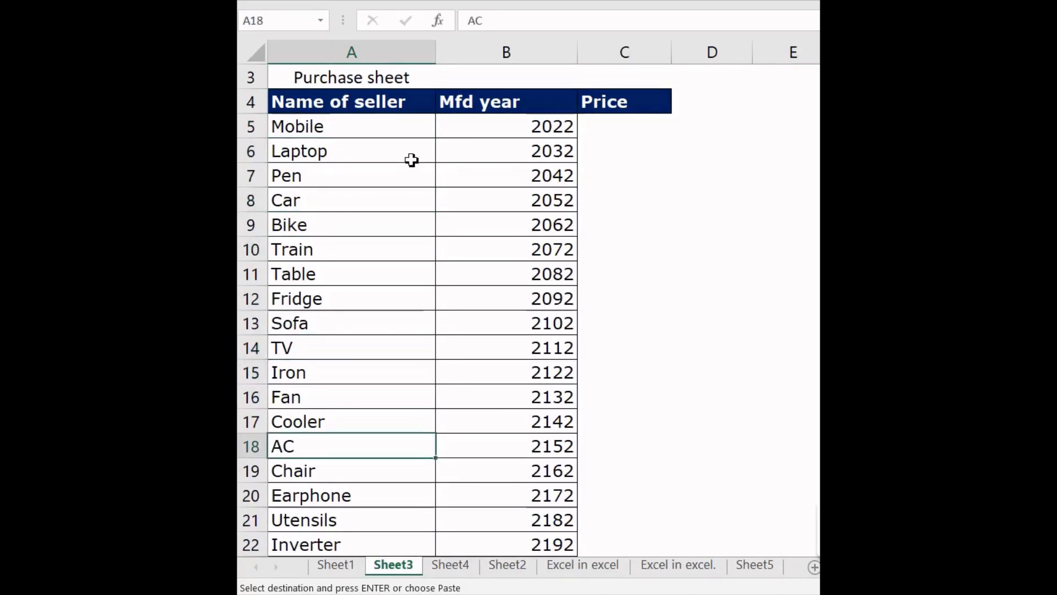
Look through the remaining rows of the Purchase sheet's item list, including the repeated items, and return to its header row.
key(Down)
key(Down)
key(Down)
key(Down)
key(Down)
key(Down)
key(Down)
key(Down)
key(Up)
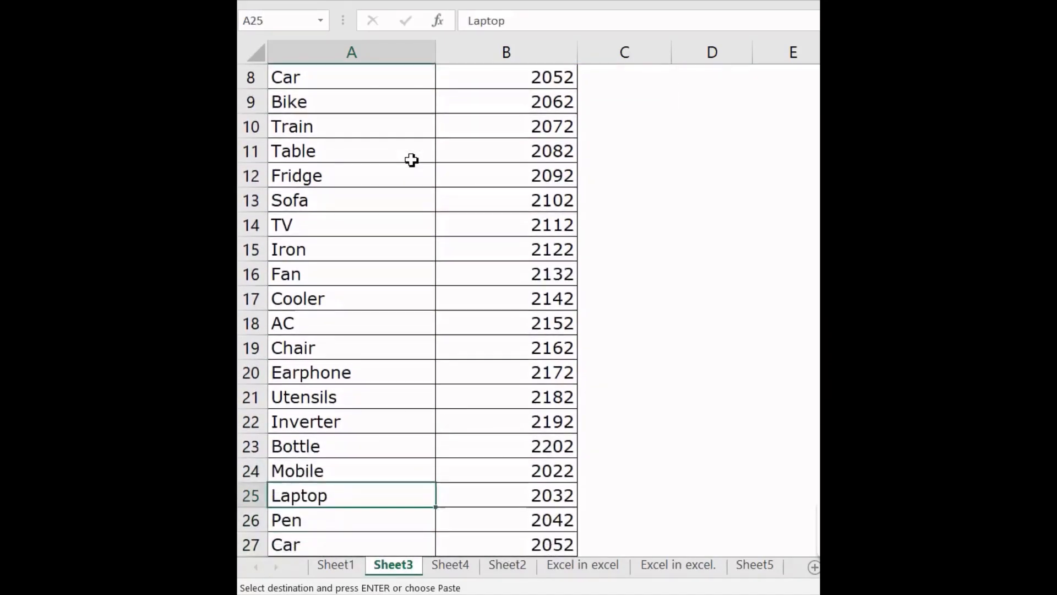
key(Down)
key(Down)
key(Down)
key(Down)
key(Down)
key(Down)
key(Down)
key(Down)
key(Up)
key(Up)
key(Up)
key(Up)
key(Up)
key(Up)
key(Up)
key(Up)
key(Up)
key(Up)
key(Up)
key(Up)
key(Up)
key(Up)
key(Up)
key(Up)
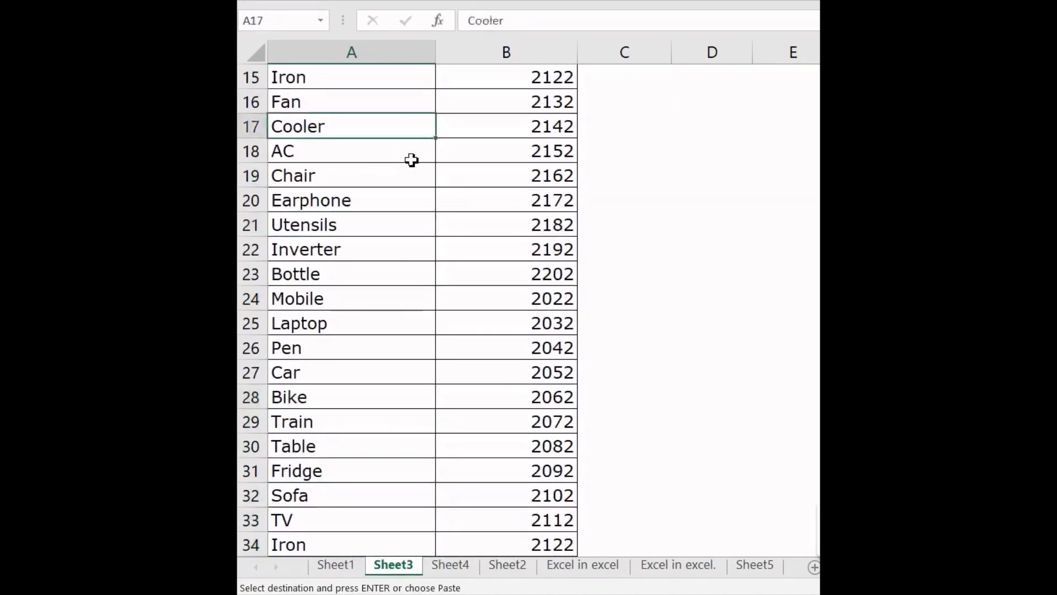
key(Up)
key(Up)
key(Up)
key(Up)
key(Up)
key(Up)
key(Up)
key(Up)
key(Up)
key(Up)
key(Up)
key(Up)
key(Up)
key(Down)
key(Up)
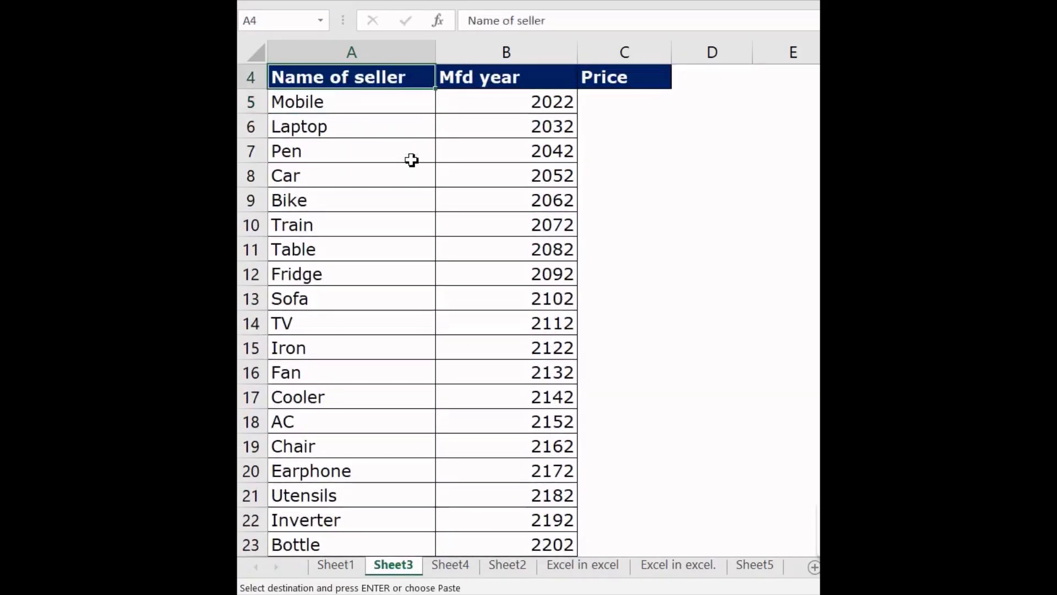
Review the Purchase sheet's title, its Name of seller and Mfd year headers, and the first item row.
key(Right)
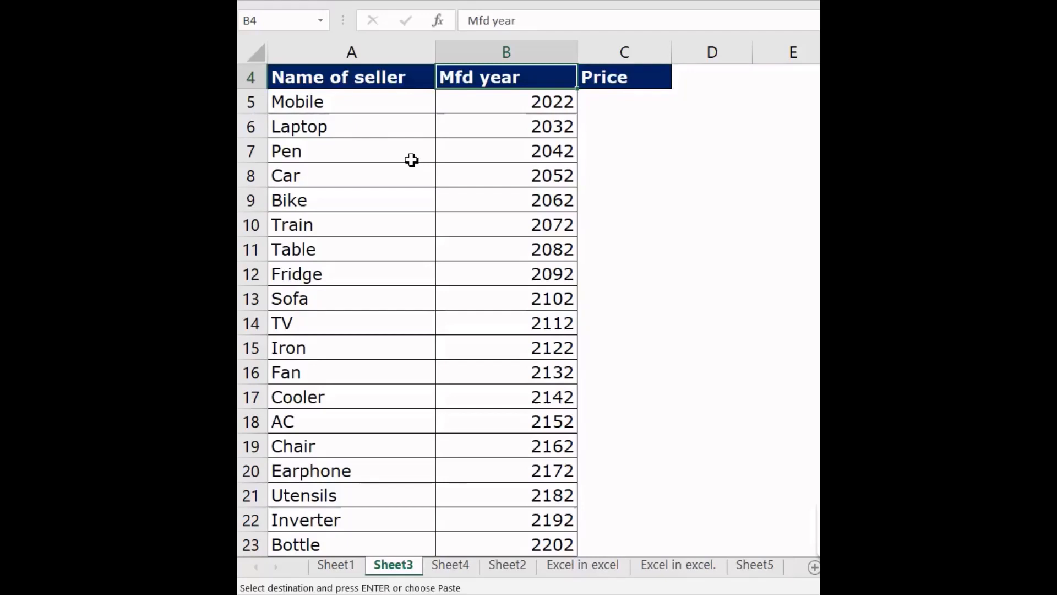
key(Left)
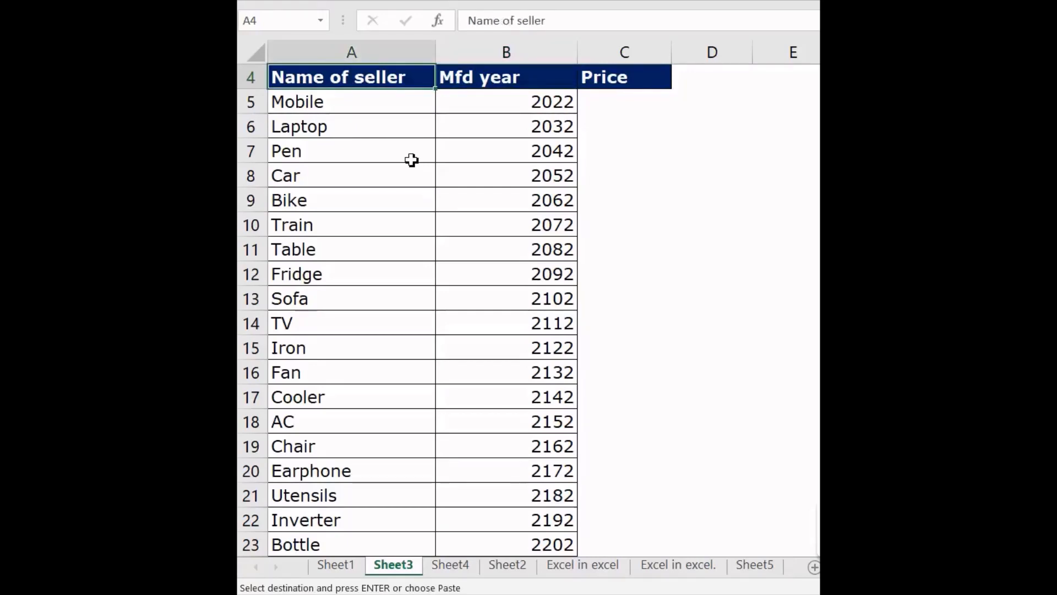
key(Down)
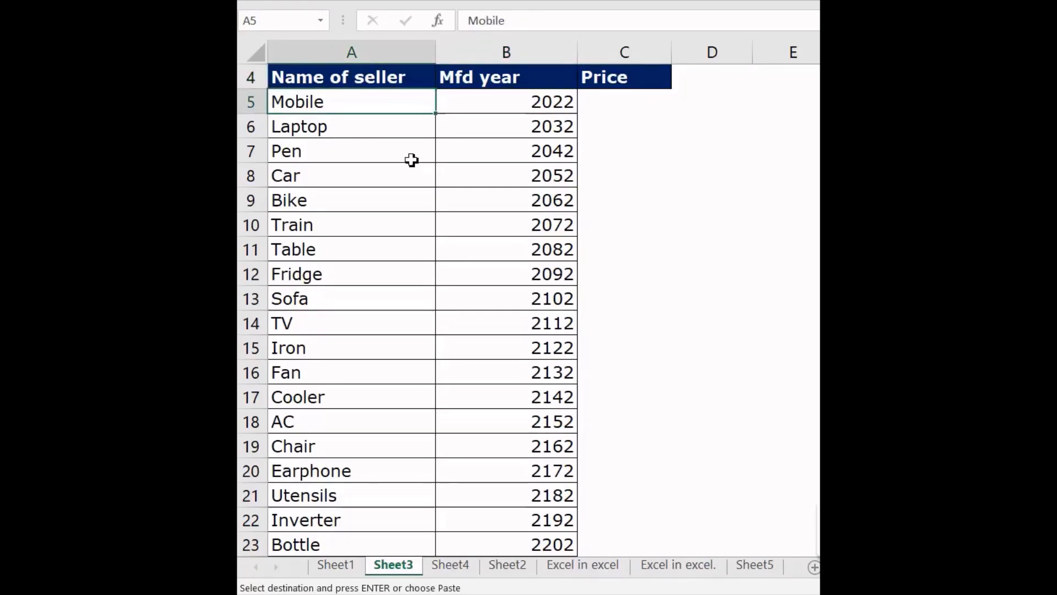
key(Up)
key(Up)
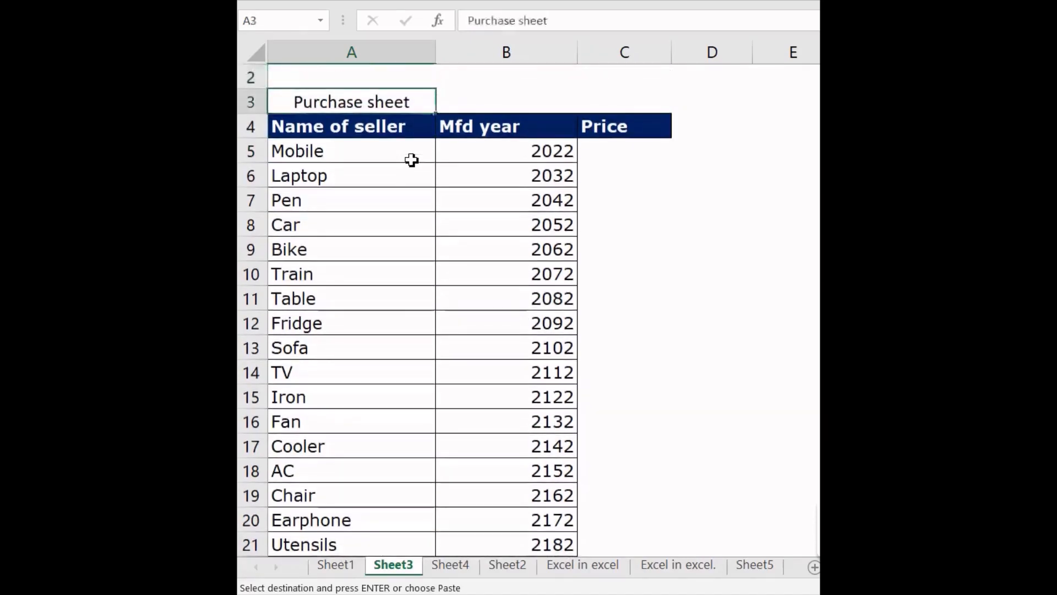
key(Down)
key(Down)
key(Down)
key(Up)
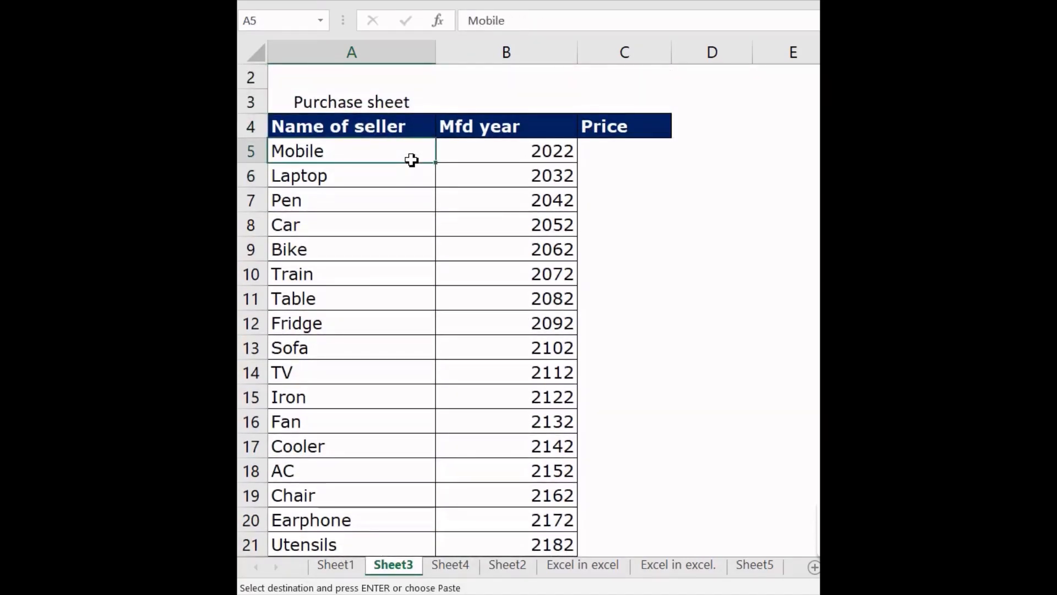
Start a VLOOKUP formula in Price cell C5 of the Purchase sheet with A5 as the lookup value.
key(Right)
key(Right)
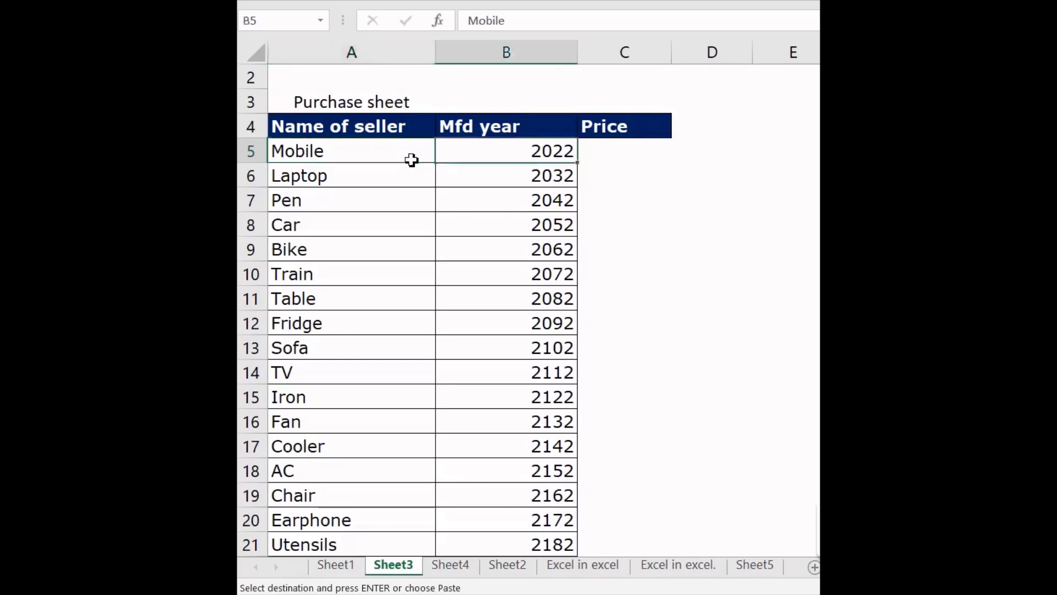
text(=vlo)
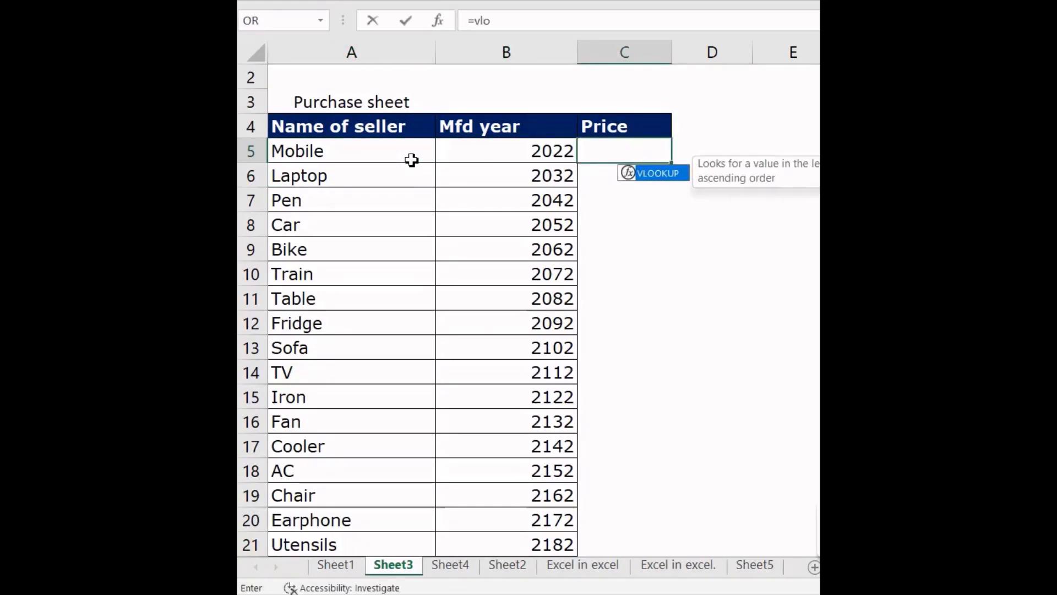
key(Tab)
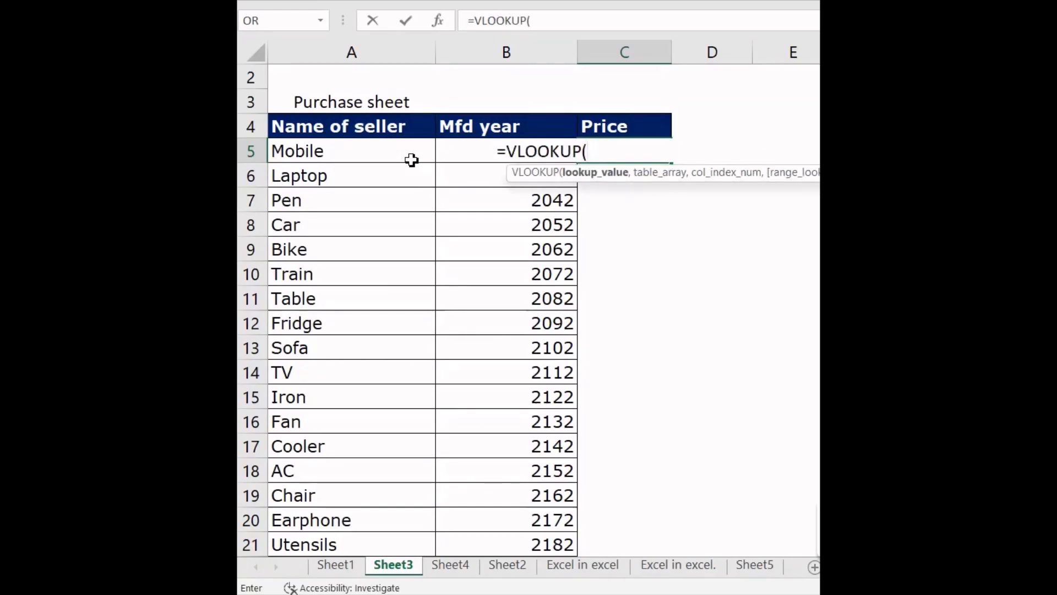
text(,)
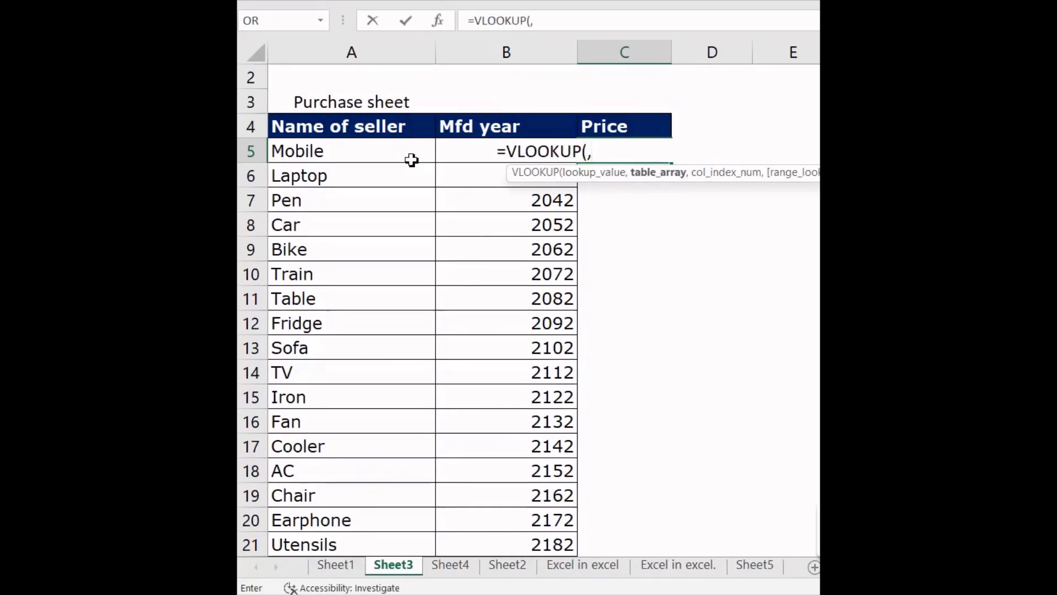
key(BackSpace)
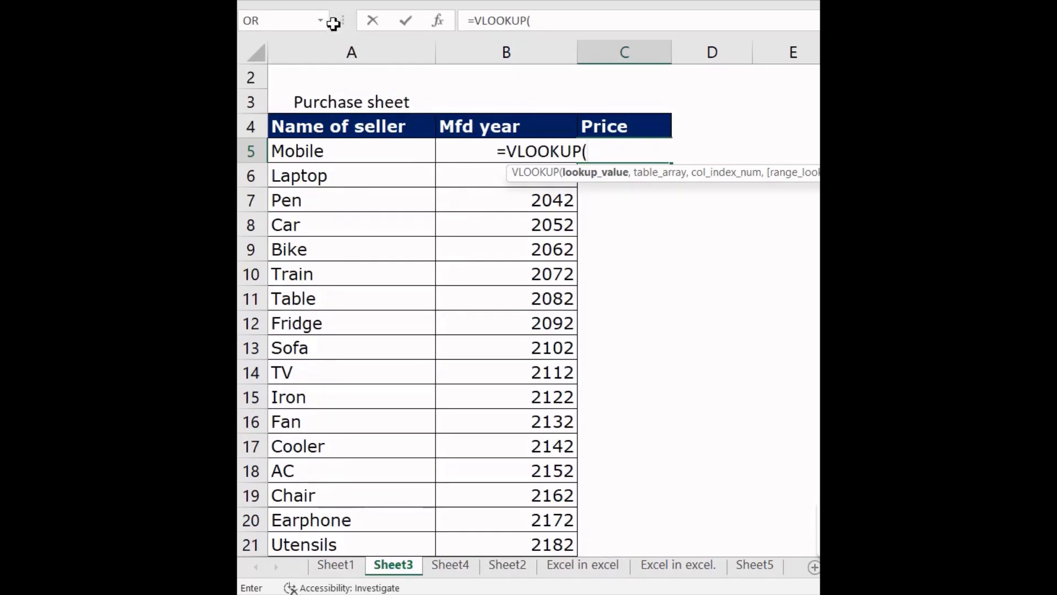
click(333, 151)
text(,)
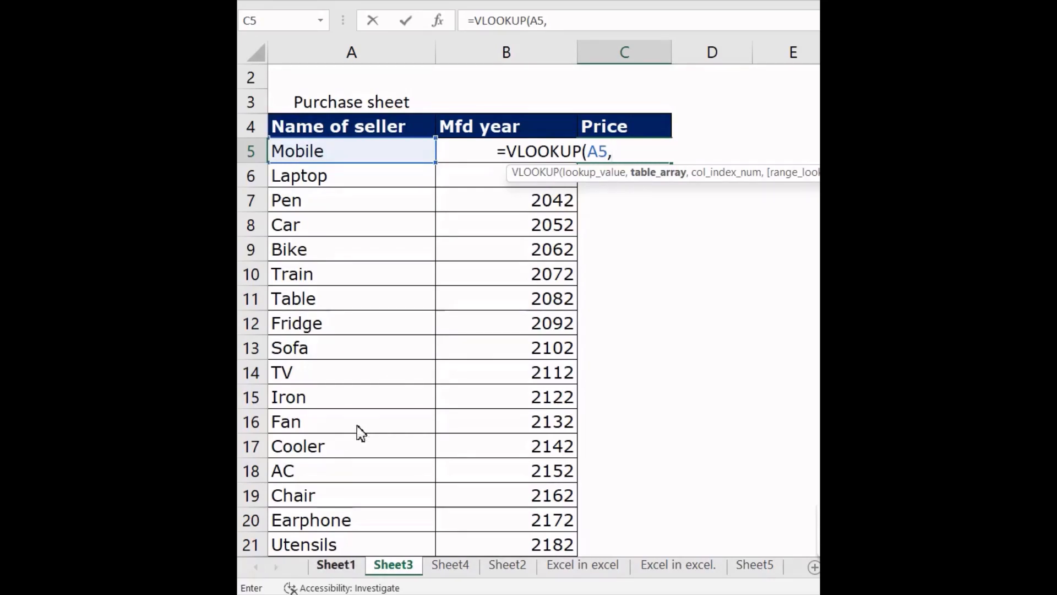
Use the master table range A3:C22 on Sheet1 as the VLOOKUP table array.
key(ctrl+Page_Up)
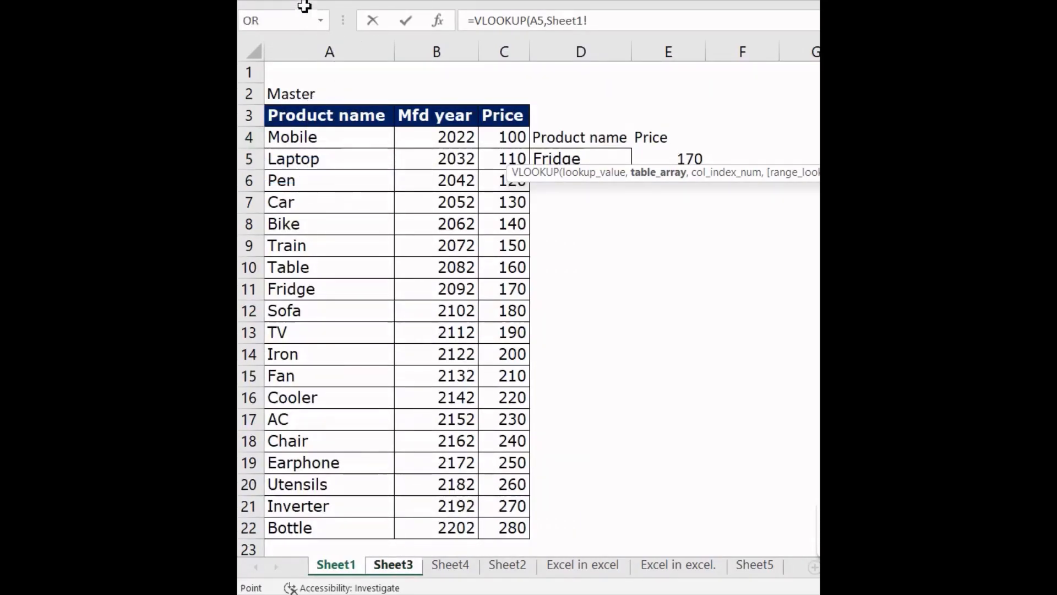
click(329, 116)
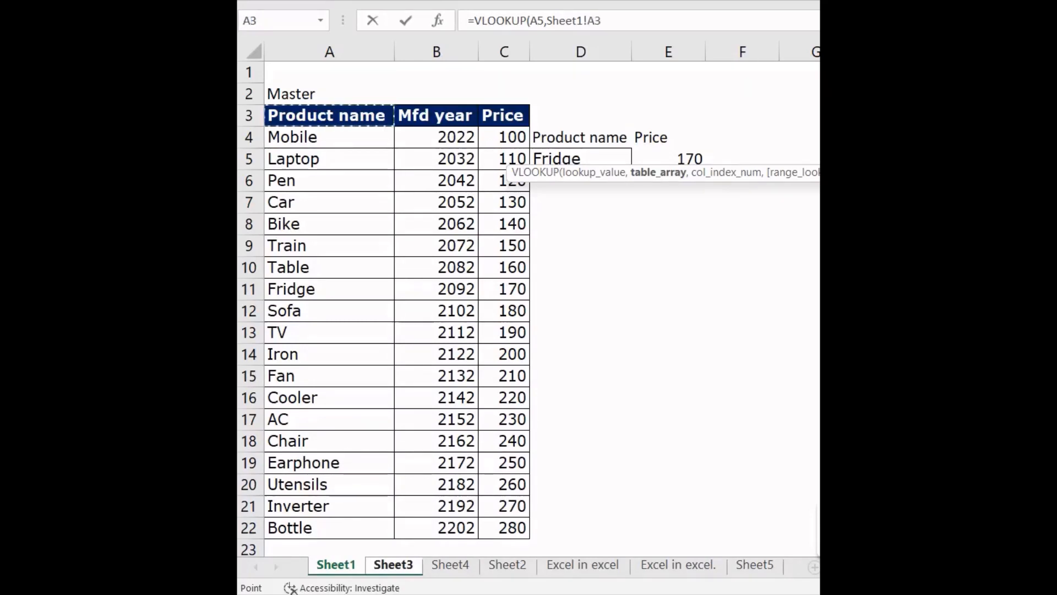
drag(385, 116, 528, 537)
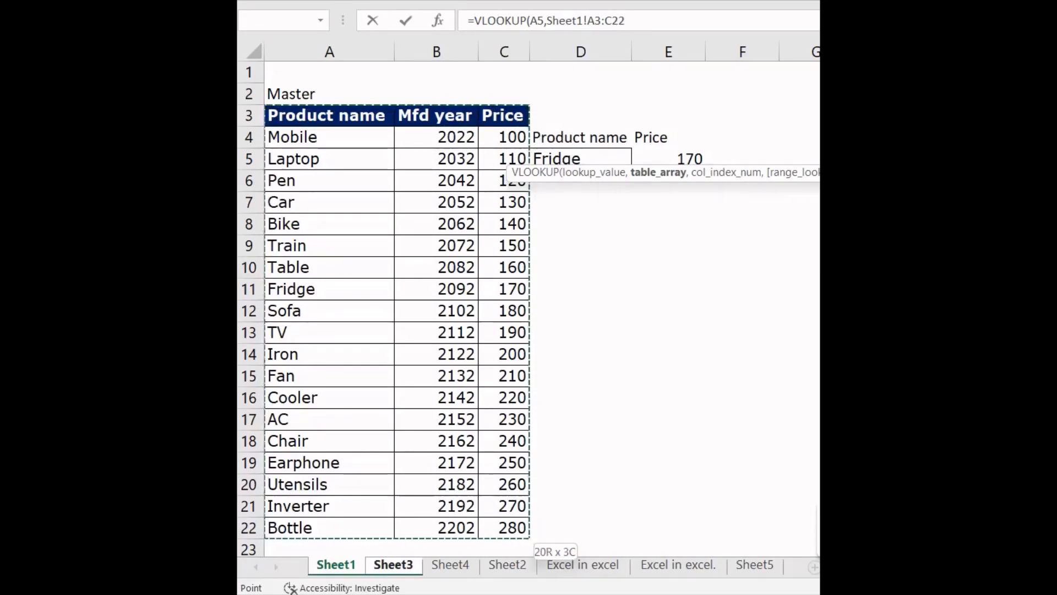
text(,)
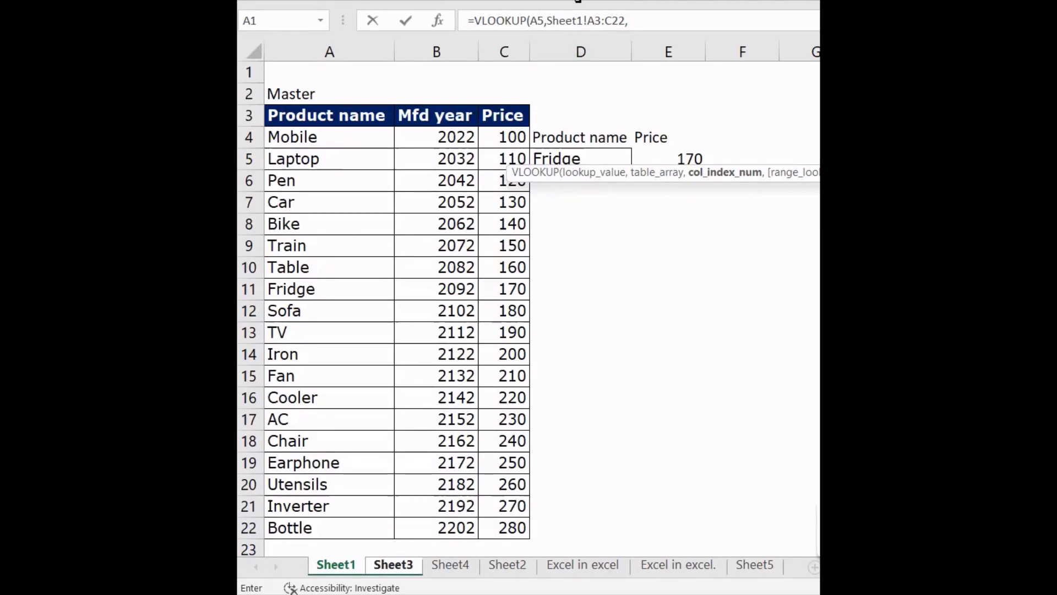
Complete the VLOOKUP with column index 3 and range lookup 0 for an exact match.
text(3)
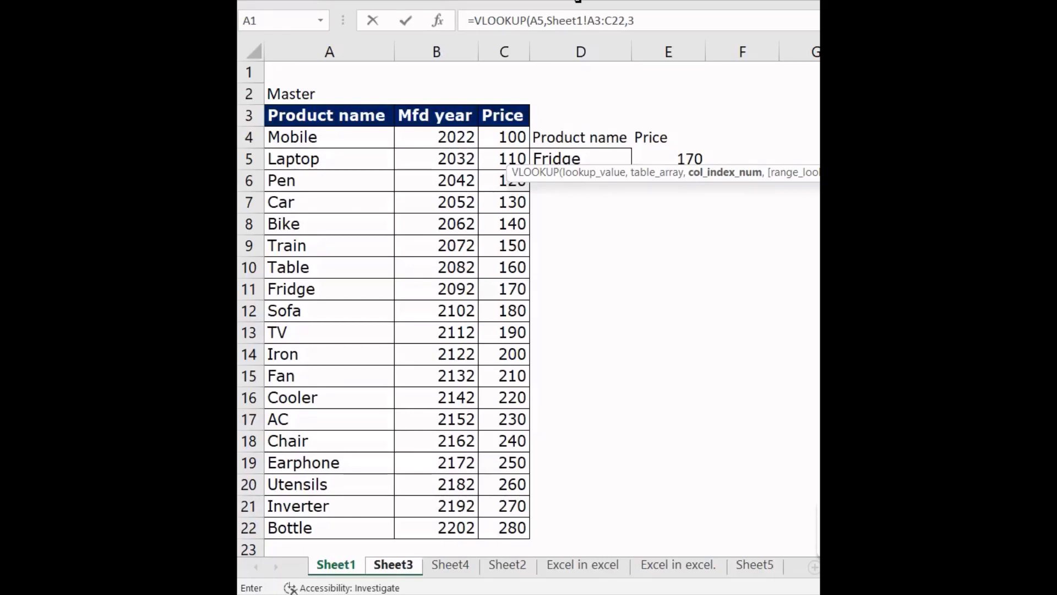
text(,0)
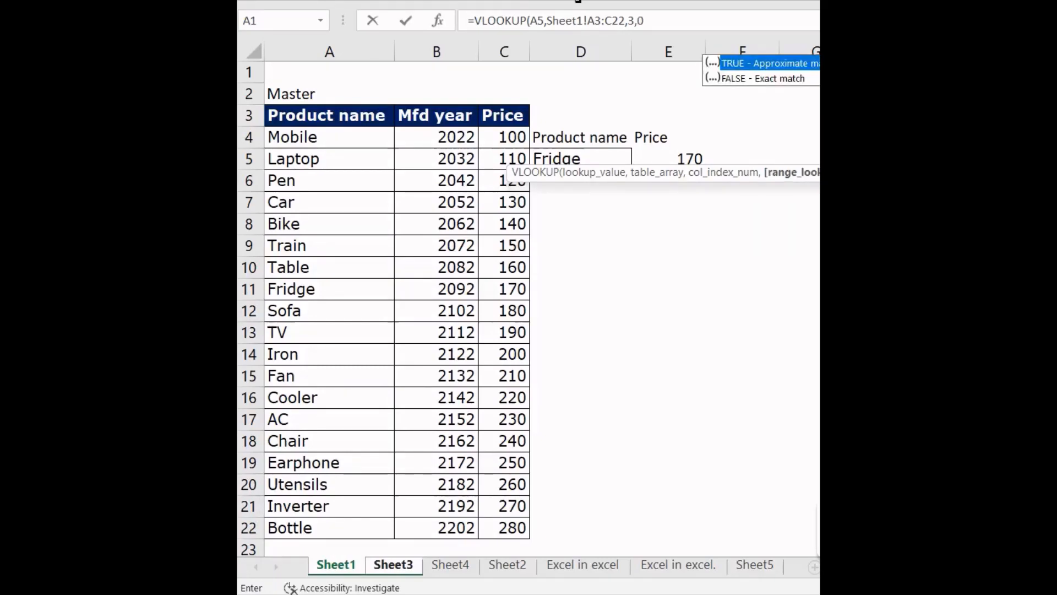
key(Return)
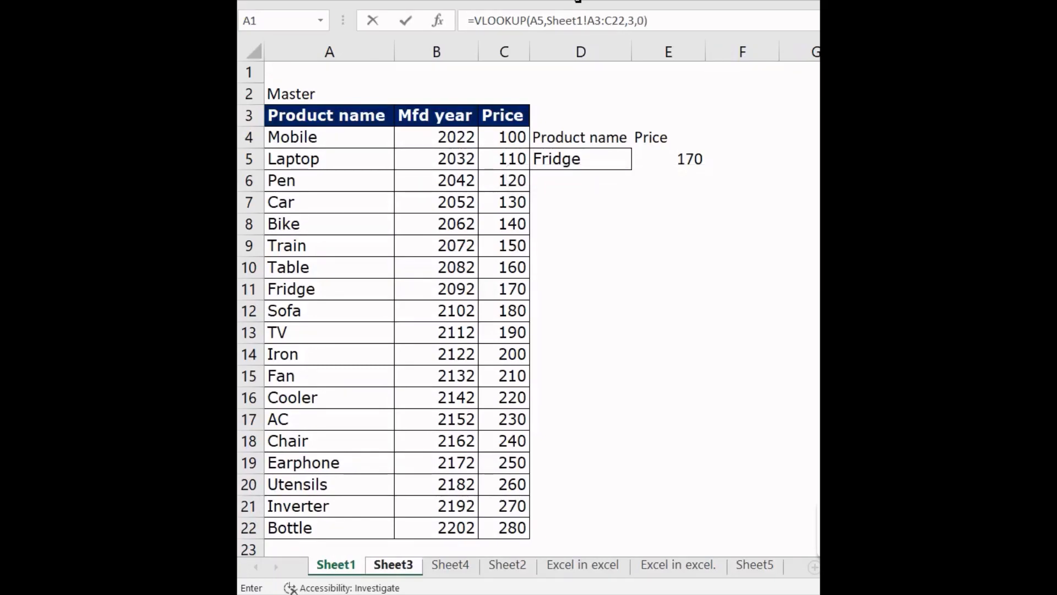
key(Return)
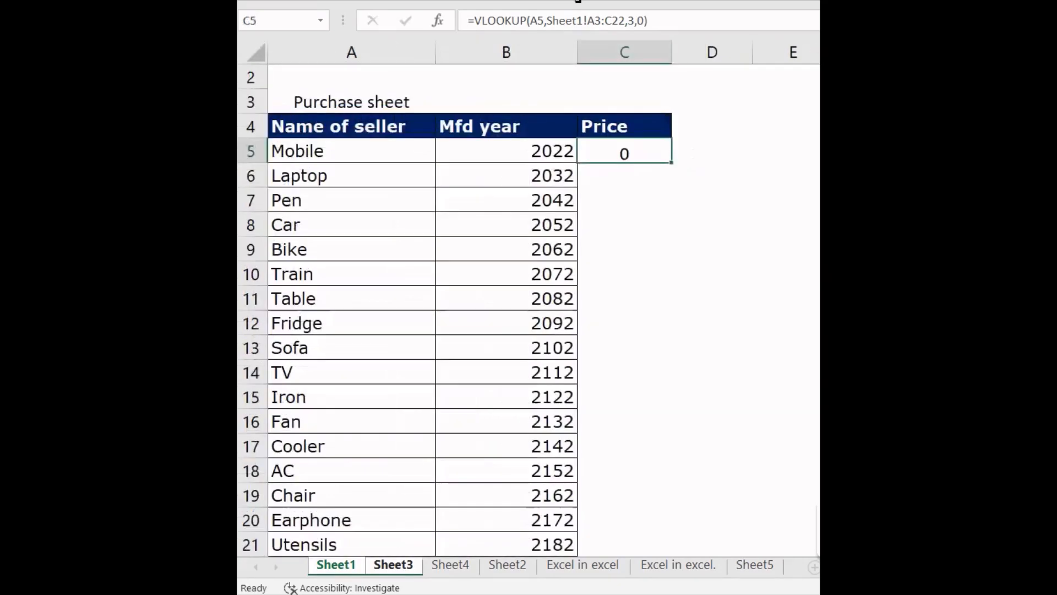
Check the price returned in C5 against the Mobile entry in A5.
key(Up)
key(Left)
key(Left)
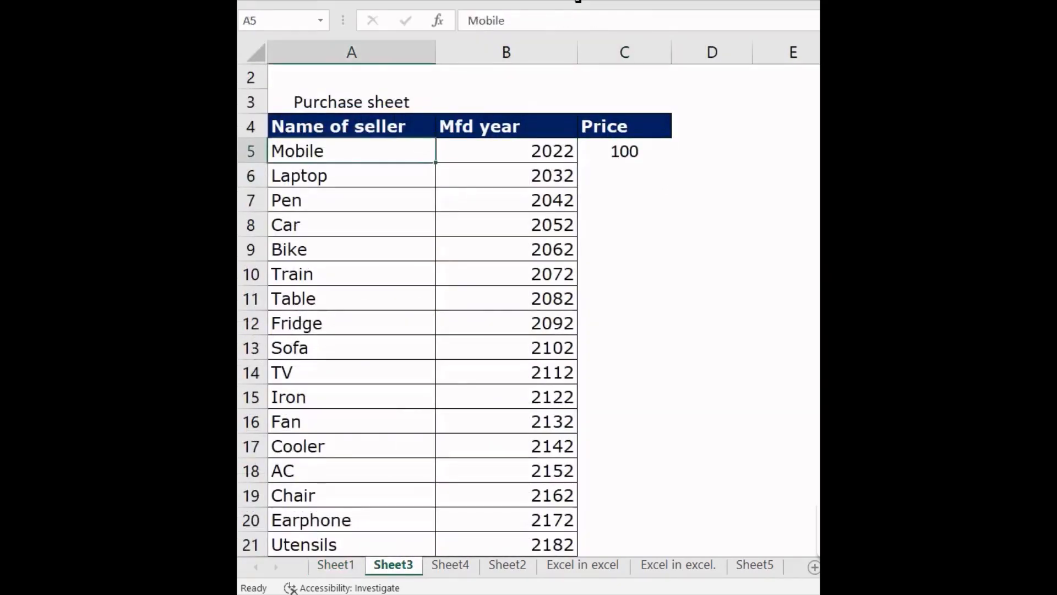
key(Right)
key(Right)
key(Right)
key(Left)
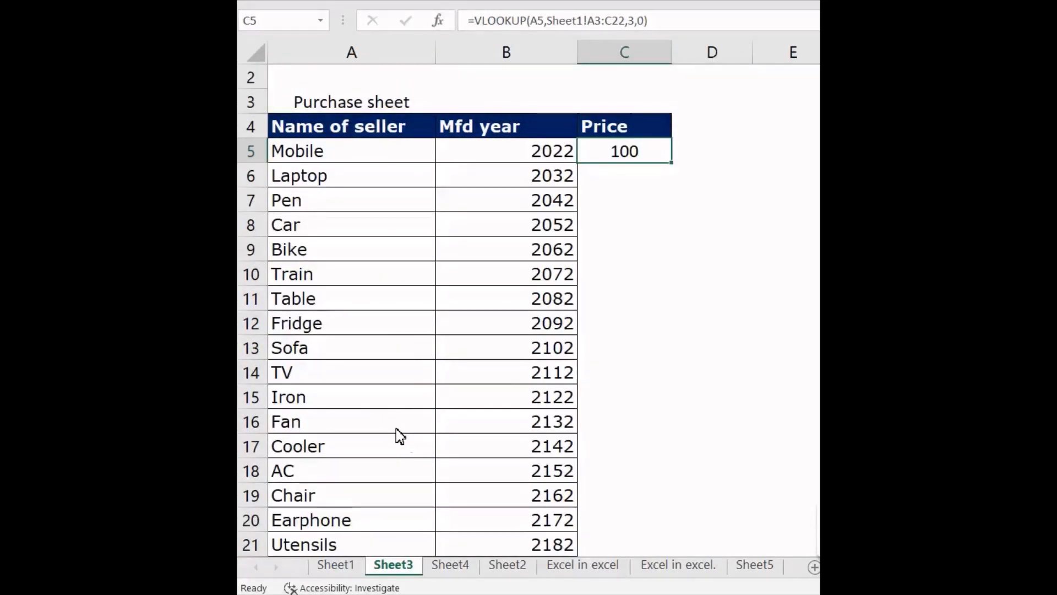
Copy the VLOOKUP formula from C5 down the Price column through C19.
key(ctrl+c)
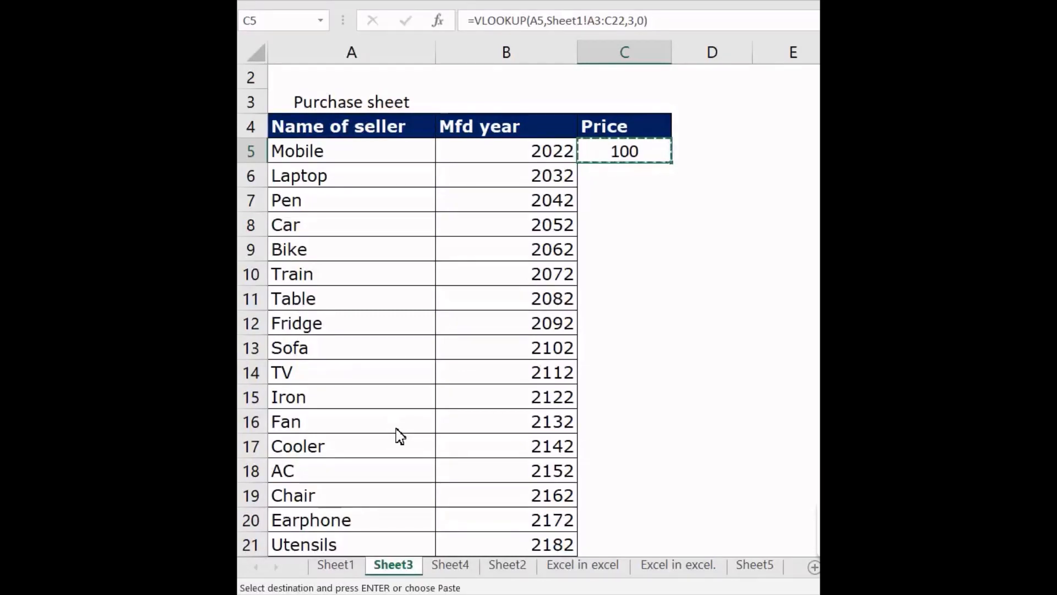
key(Left)
key(Down)
key(Down)
key(Down)
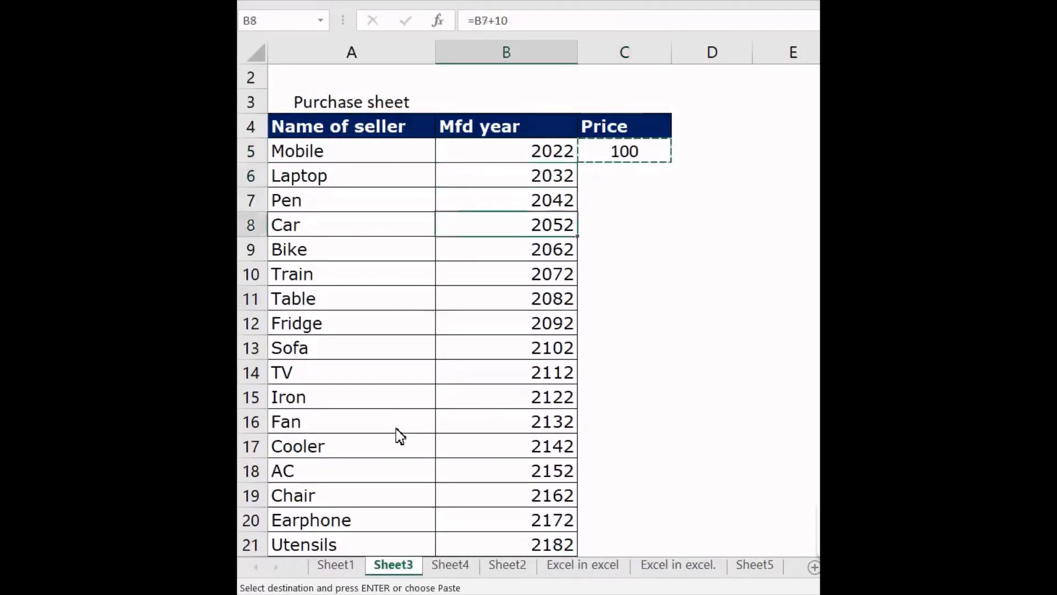
key(Down)
key(Down)
key(Down)
key(Down)
key(Right)
key(Left)
key(Down)
key(Down)
key(Down)
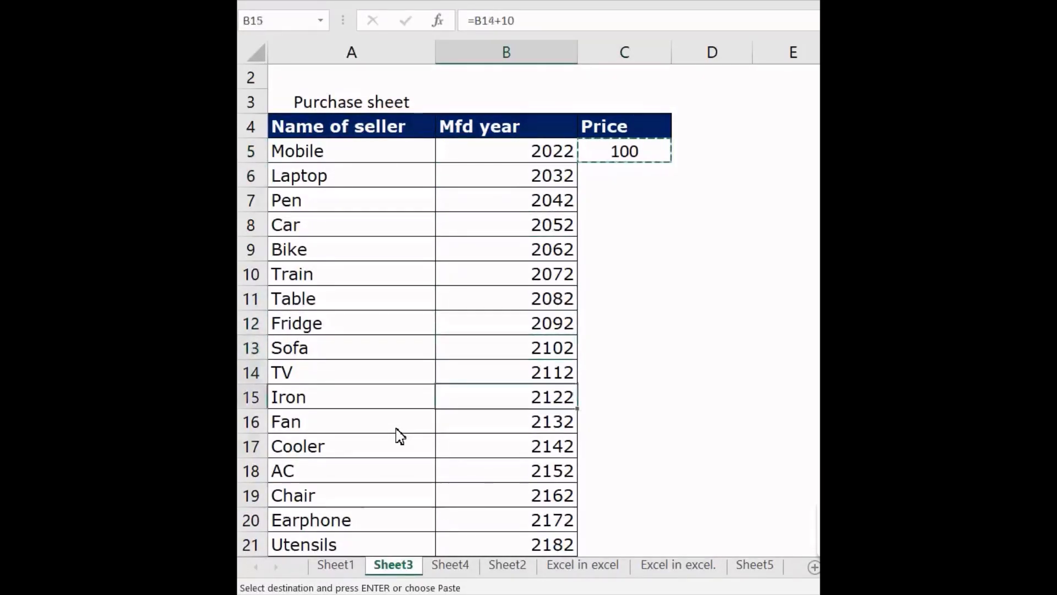
key(Down)
key(Down)
key(Down)
key(Down)
key(Right)
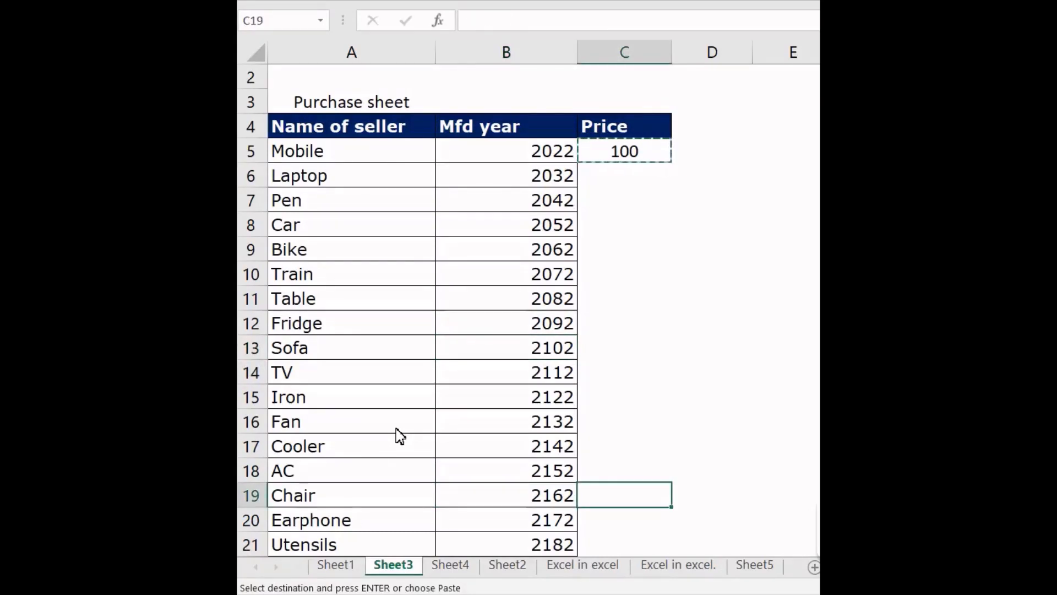
key(ctrl+shift+Up)
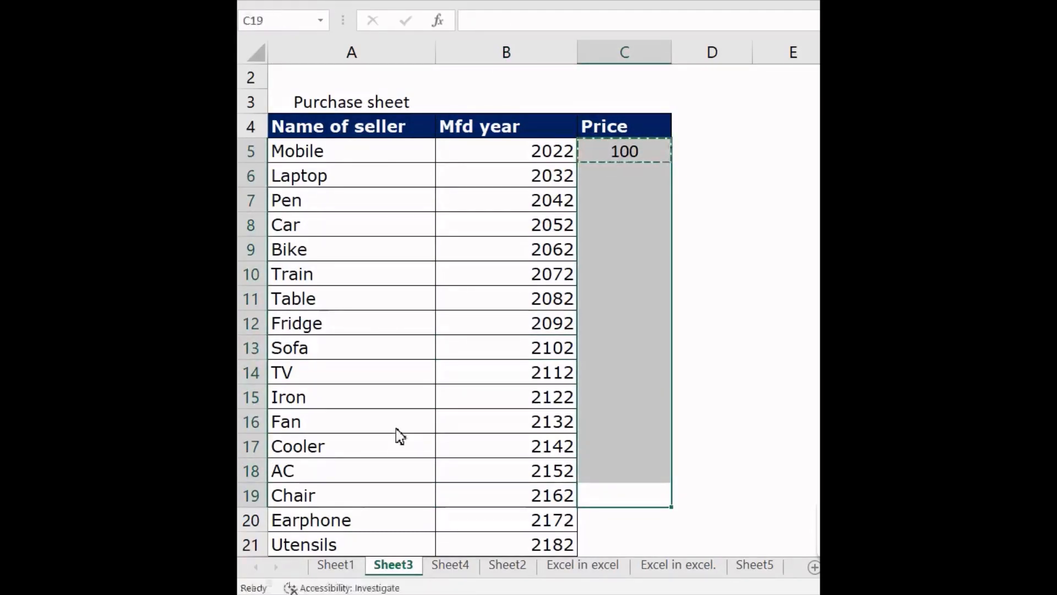
key(ctrl+v)
Examine the copied formulas and the prices they return in the Price column up to row 19.
key(Left)
key(Right)
key(Up)
key(Up)
key(Up)
key(Up)
key(Up)
key(Up)
key(Up)
key(Up)
key(Up)
key(Up)
key(Up)
key(Up)
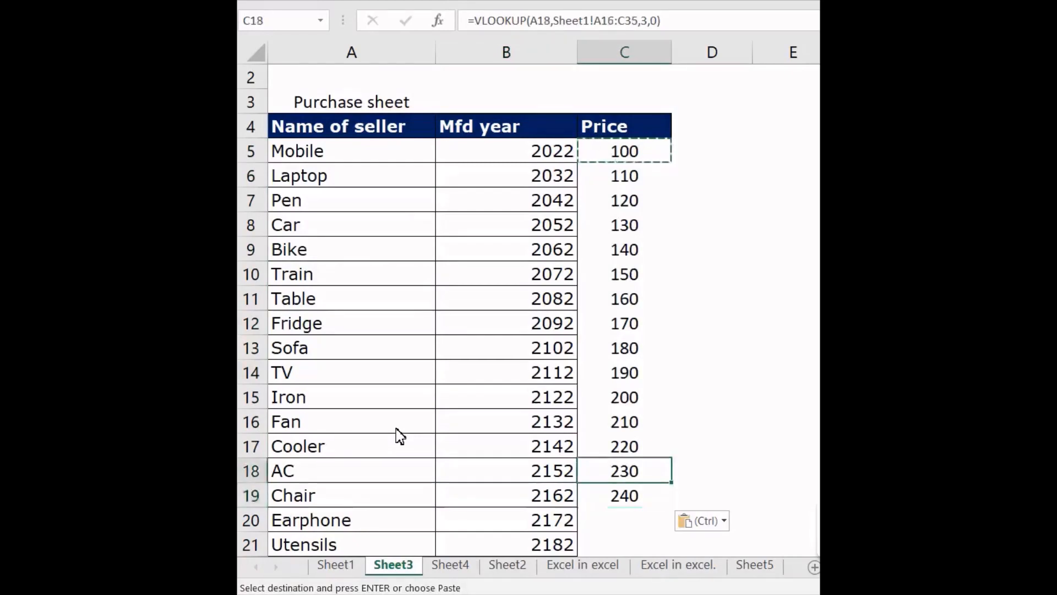
key(Down)
key(Down)
key(Down)
key(Down)
key(Down)
key(Down)
key(Down)
key(Down)
key(Down)
key(Down)
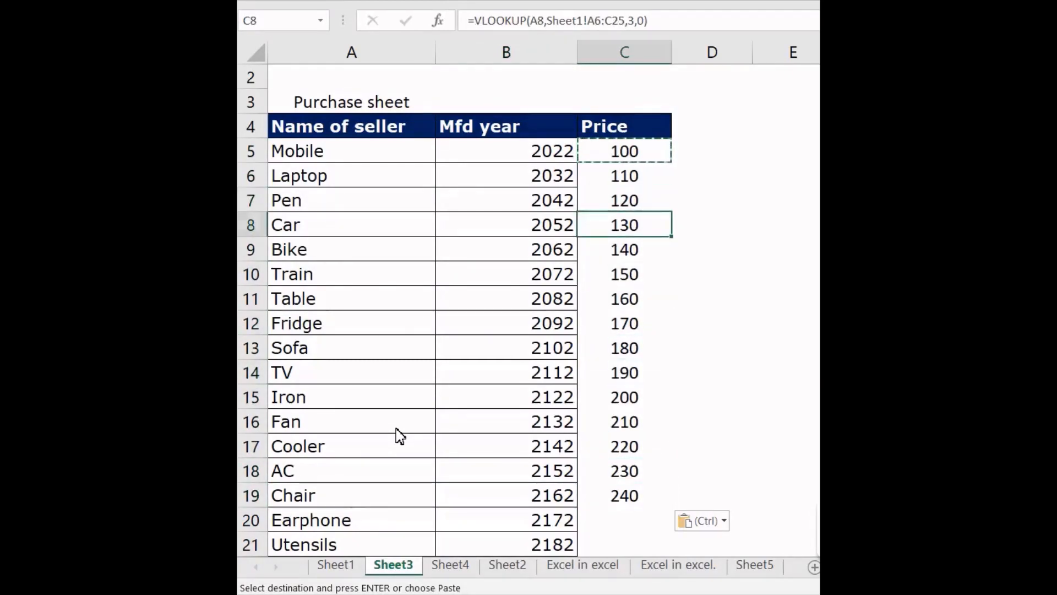
Replace the item name TV in A14 with Iron.
key(Left)
key(Left)
key(Up)
key(Up)
key(Up)
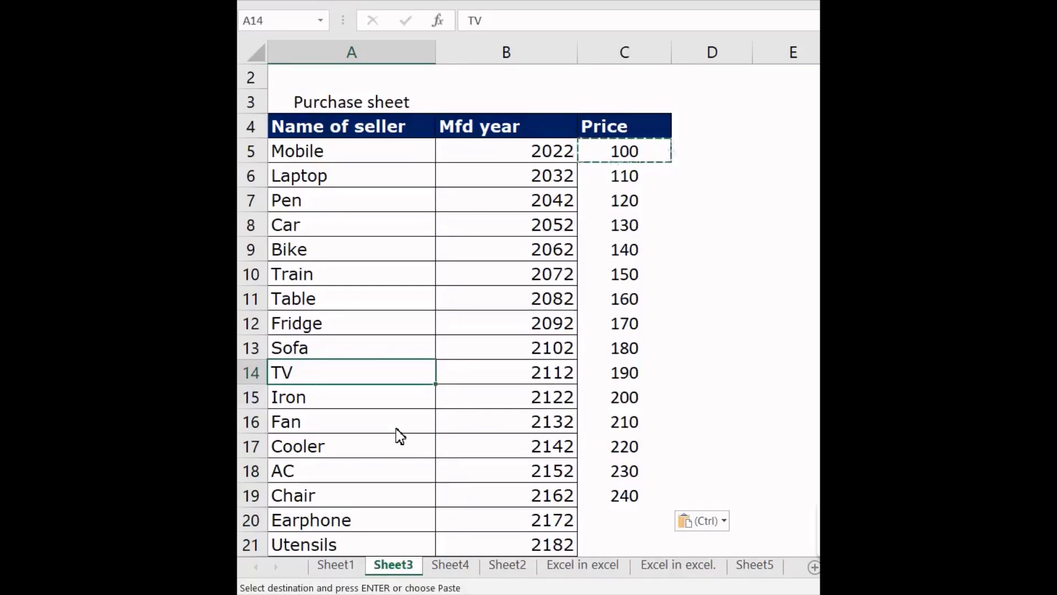
text(Ir)
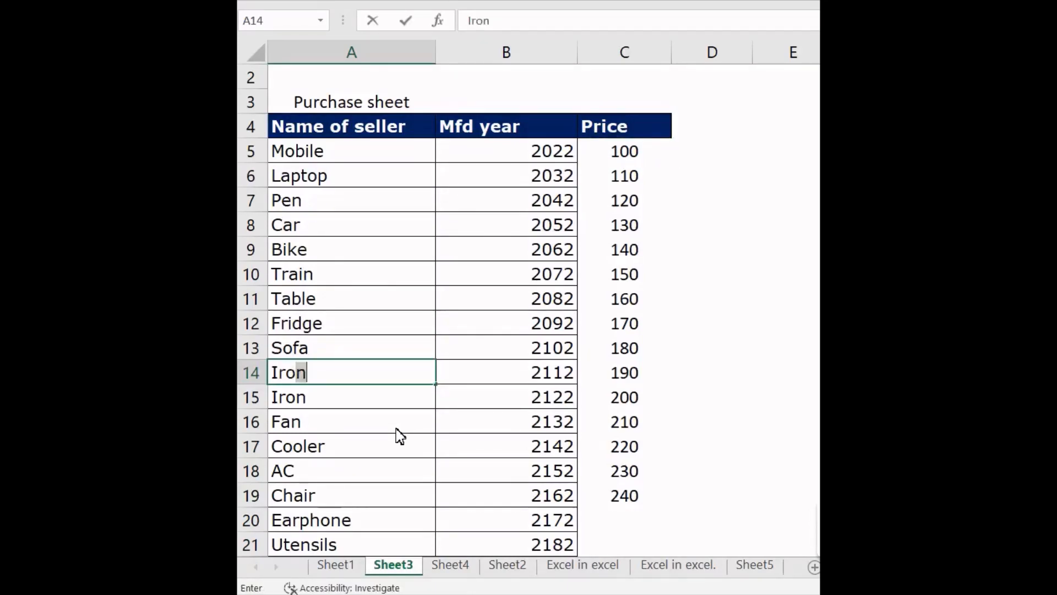
text(on)
key(Return)
key(Up)
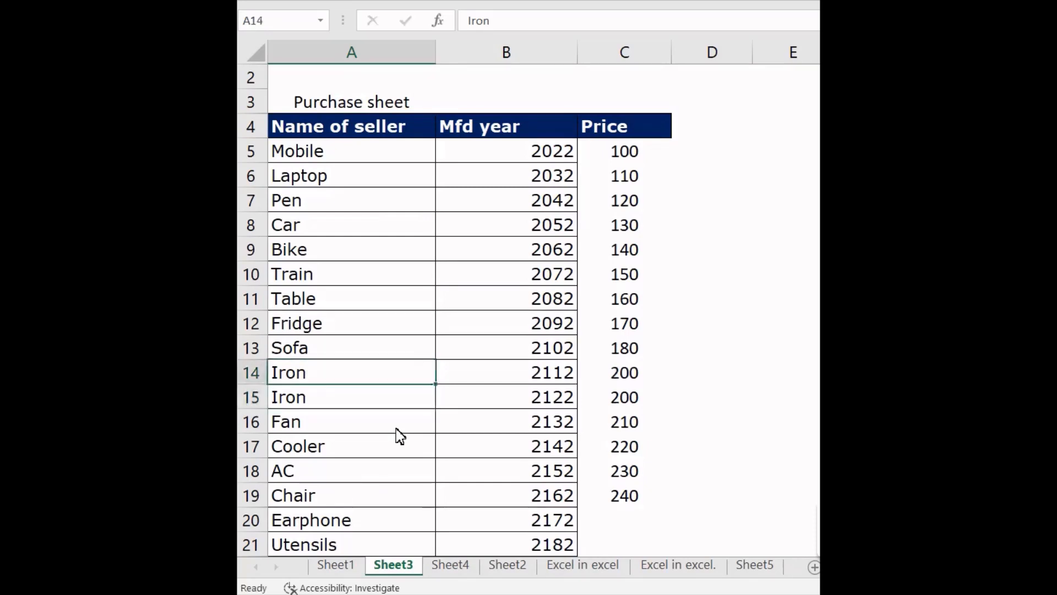
Check the price and VLOOKUP formula in C14 for the changed item in A14.
key(Right)
key(Right)
key(Right)
key(Left)
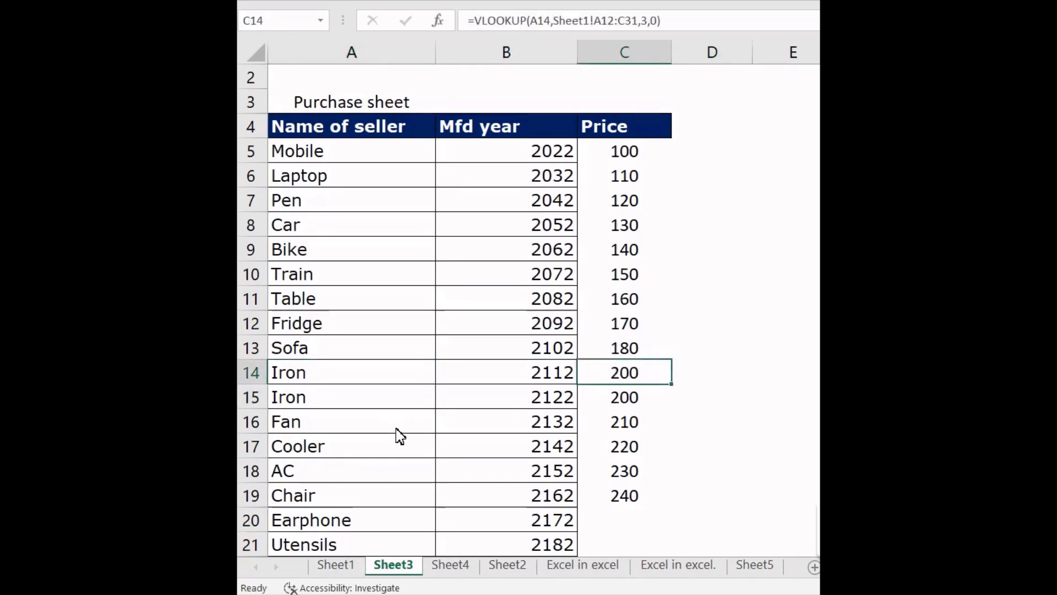
key(Left)
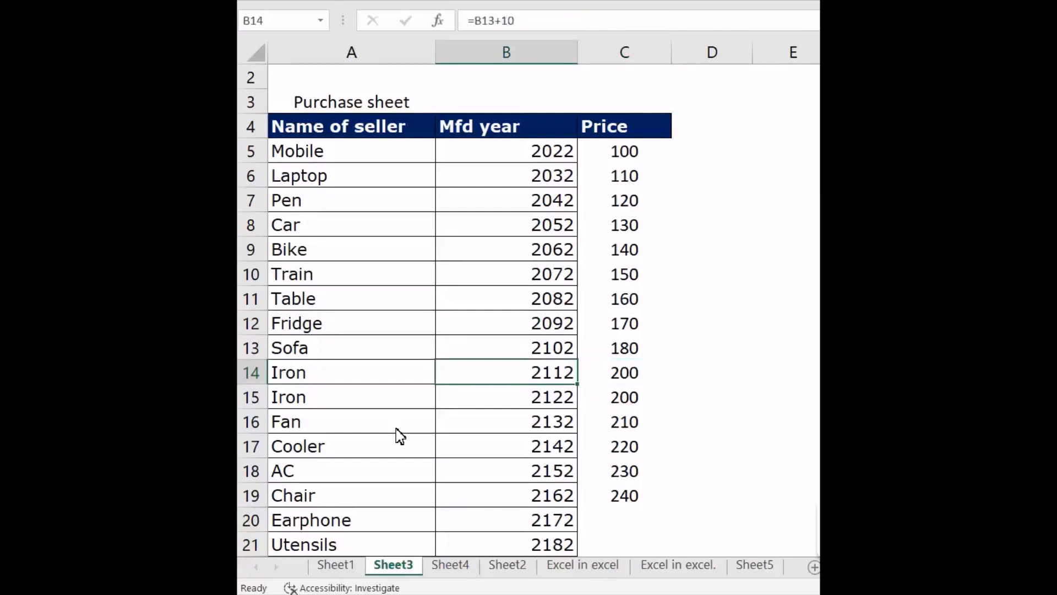
key(Left)
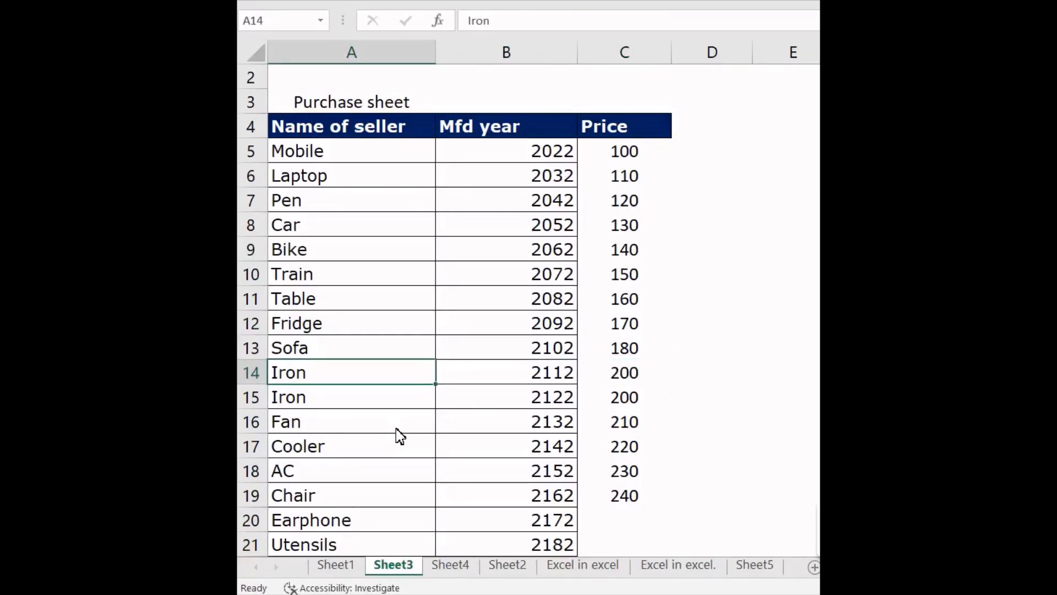